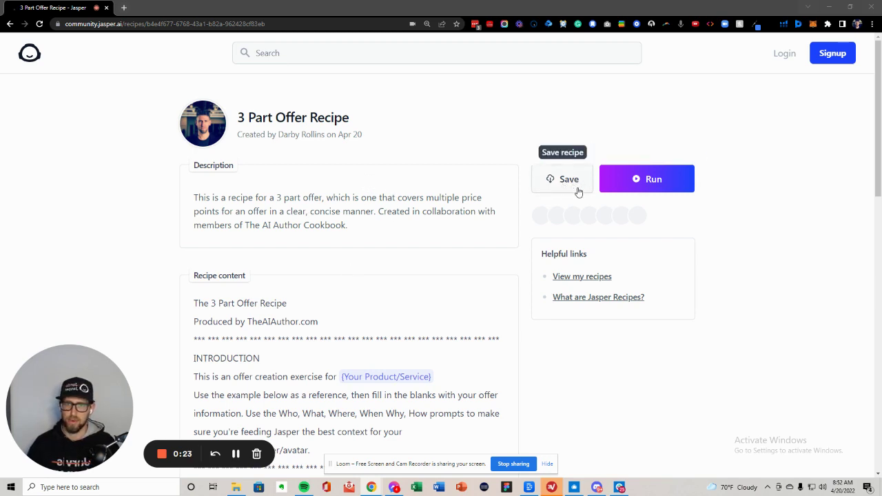
Step: Run the 3 Part Offer Recipe from Jasper Community as a new Jasper document
left_click(645, 180)
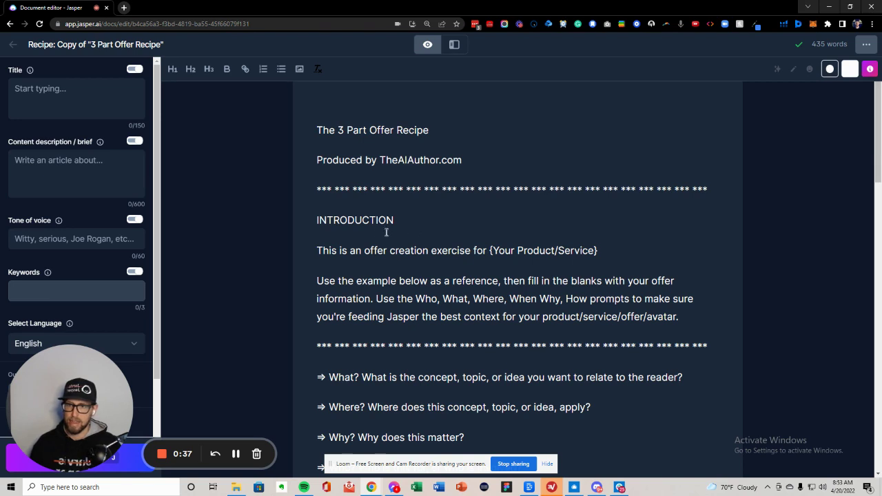
Step: Review the recipe's introduction, who/what/why prompts and the example brief with sample membership offers
left_click(606, 251, "shift")
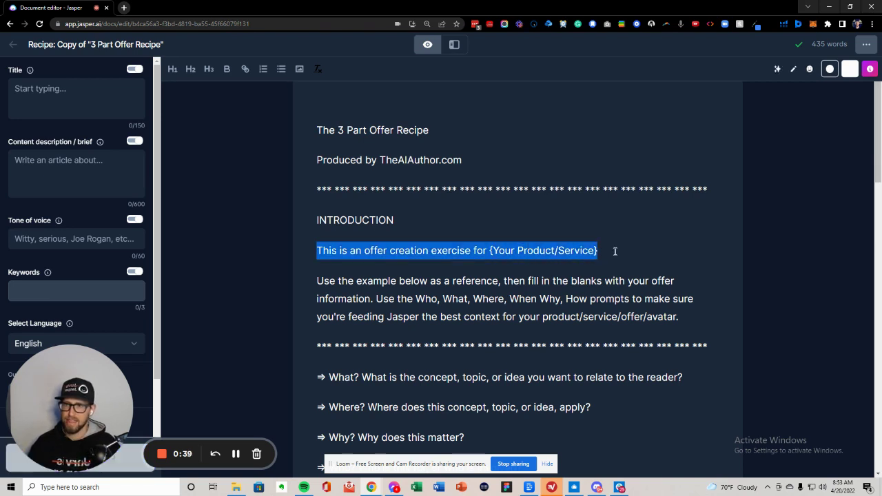
left_click(597, 251)
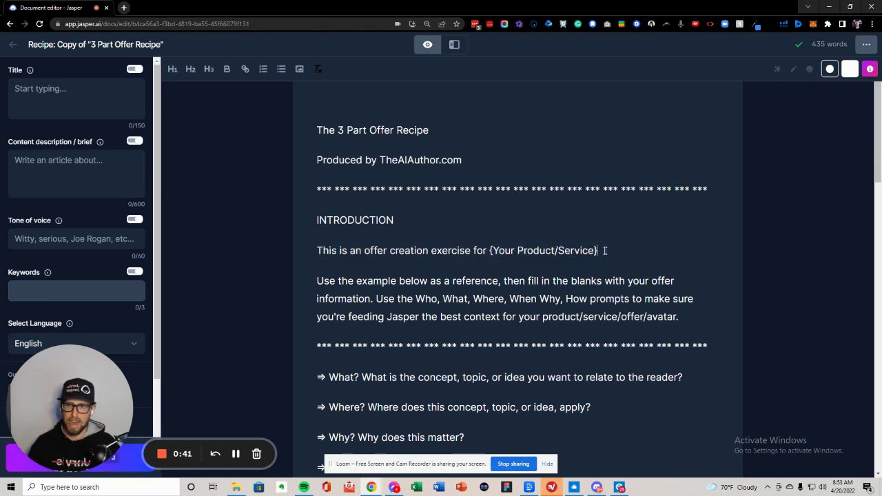
left_click_drag(598, 251, 491, 252)
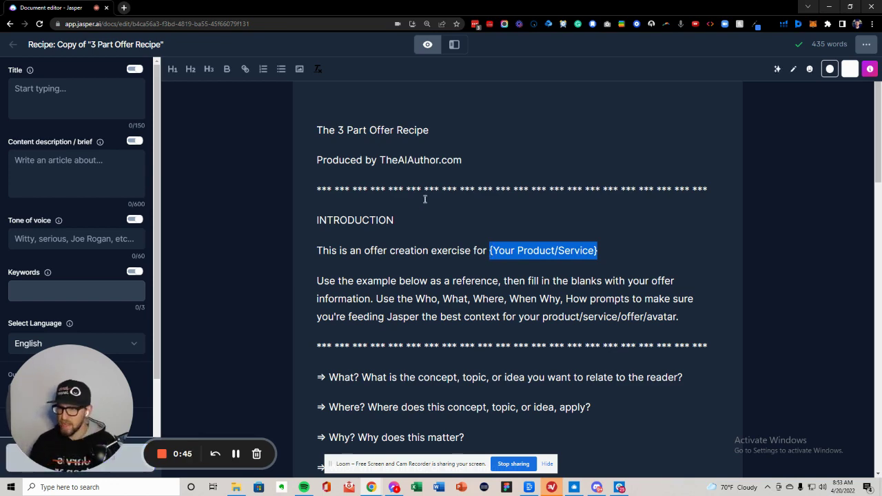
scroll(451, 275, "down", 2)
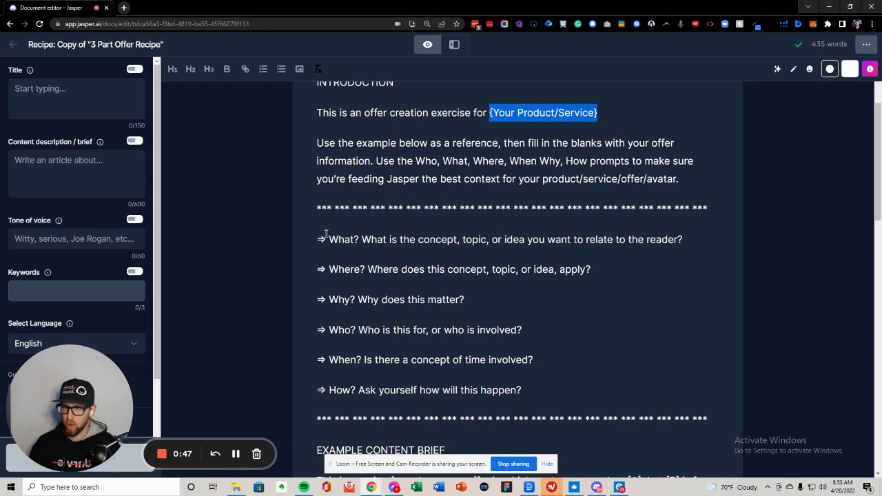
mouse_move(317, 239)
left_mouse_down()
mouse_move(413, 271)
mouse_move(540, 384)
left_mouse_up()
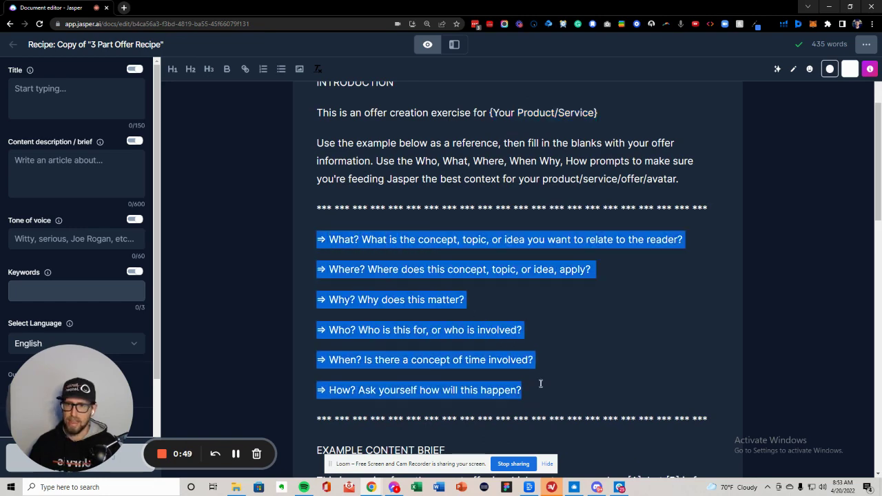
left_click(62, 165)
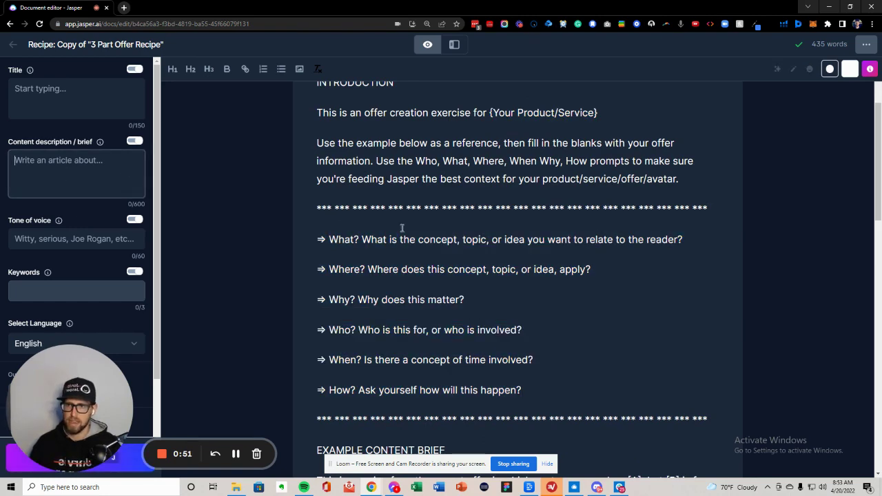
scroll(401, 228, "down", 3)
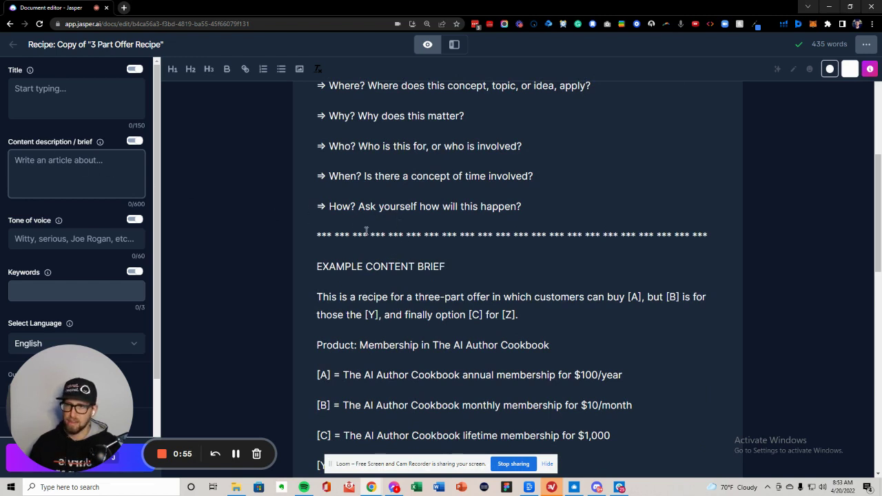
scroll(360, 231, "down", 2)
mouse_move(310, 170)
left_mouse_down()
mouse_move(611, 335)
mouse_move(611, 401)
left_mouse_up()
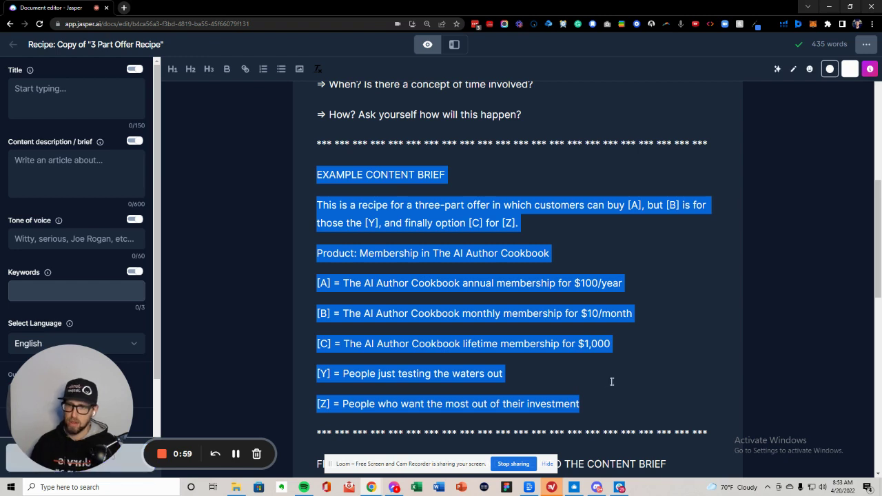
left_click(554, 247)
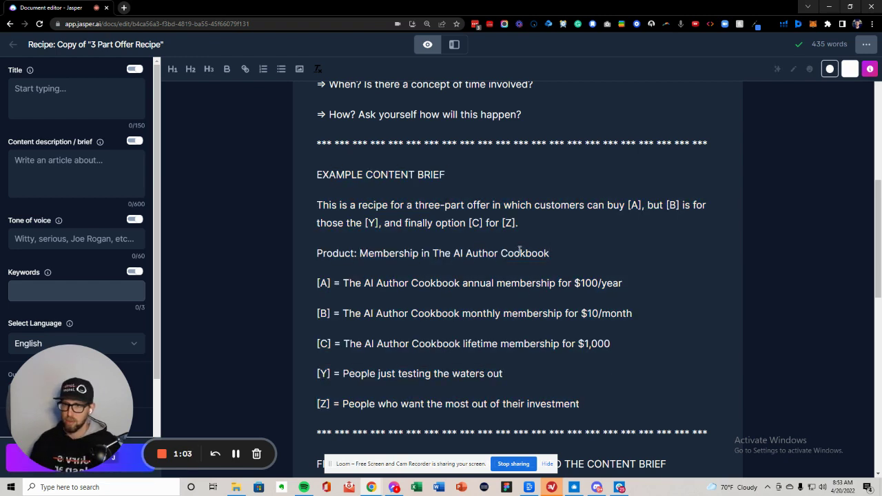
scroll(518, 254, "down", 1)
scroll(511, 265, "down", 1)
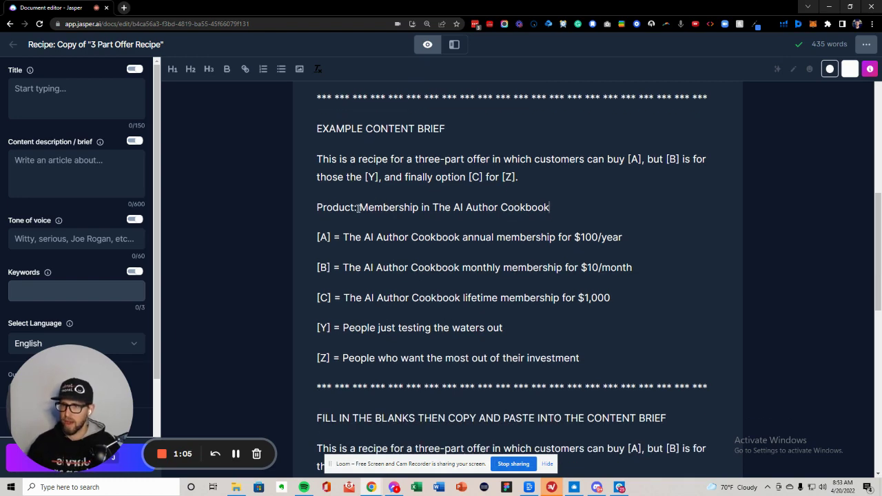
left_click_drag(313, 160, 585, 169)
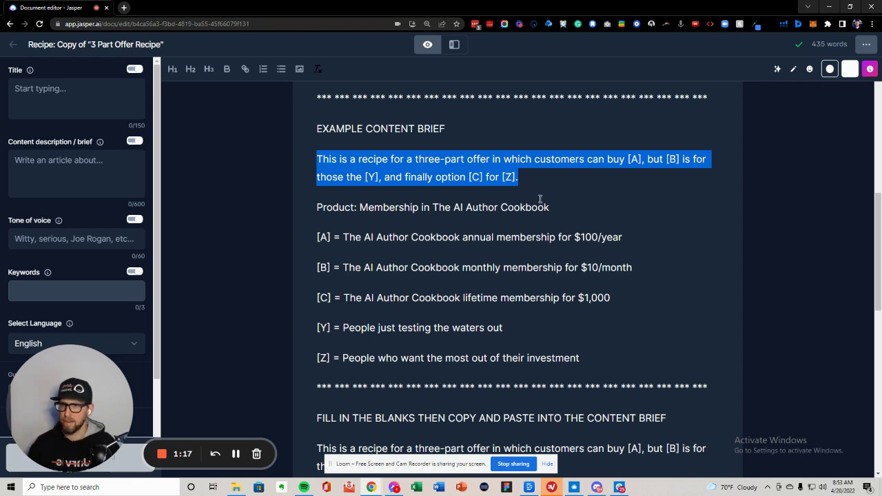
scroll(538, 199, "down", 1)
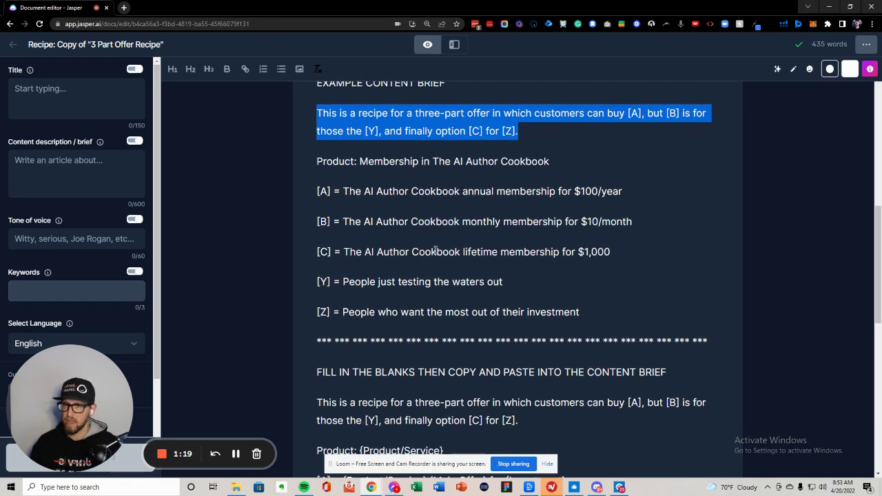
left_click_drag(317, 191, 580, 313)
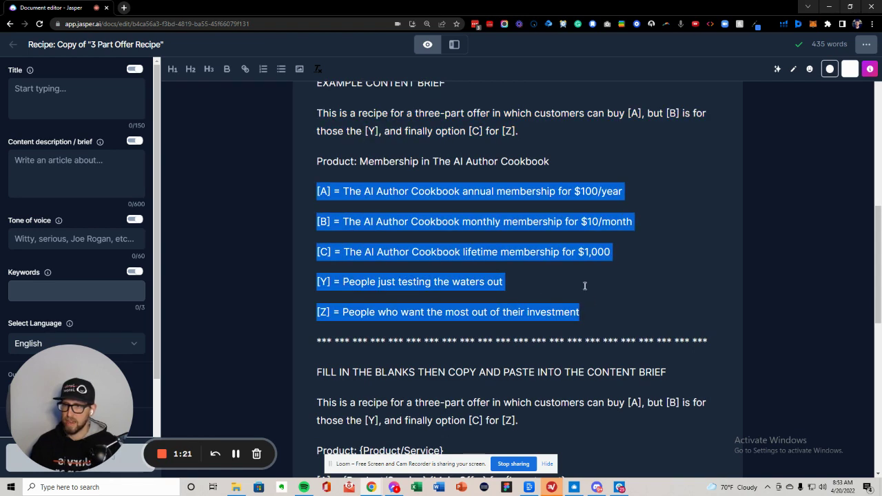
triple_click(493, 187)
triple_click(419, 212)
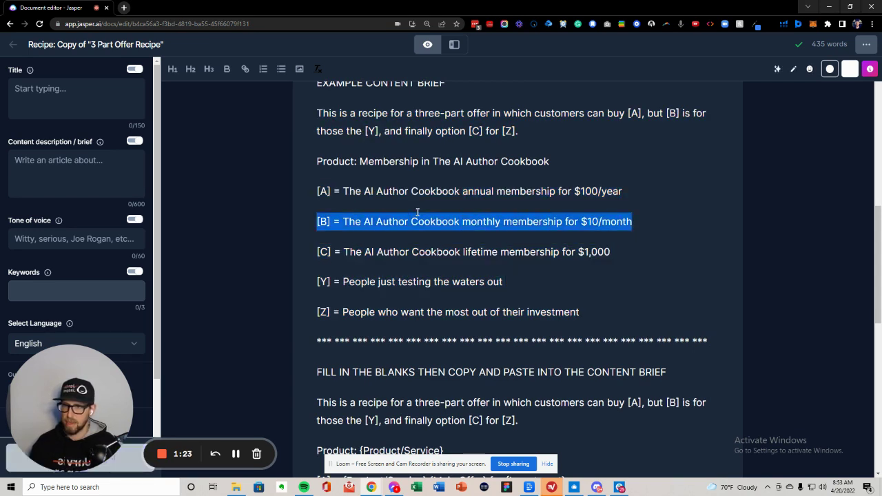
triple_click(414, 252)
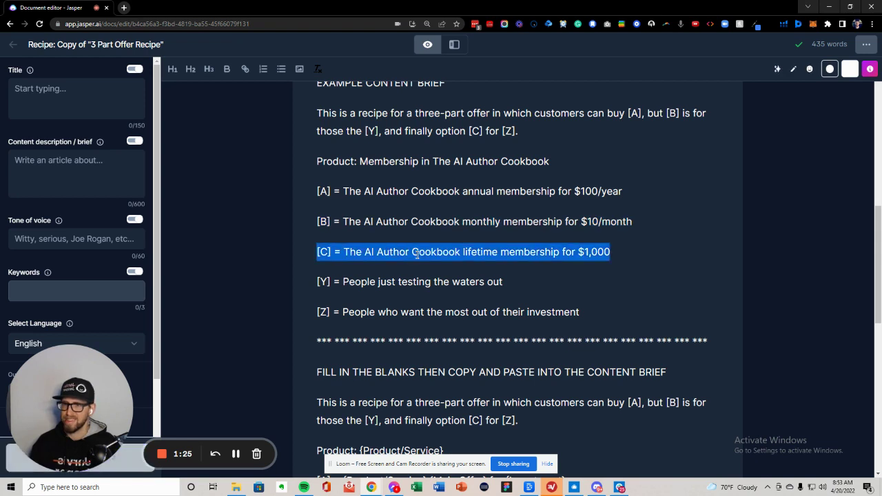
triple_click(418, 282)
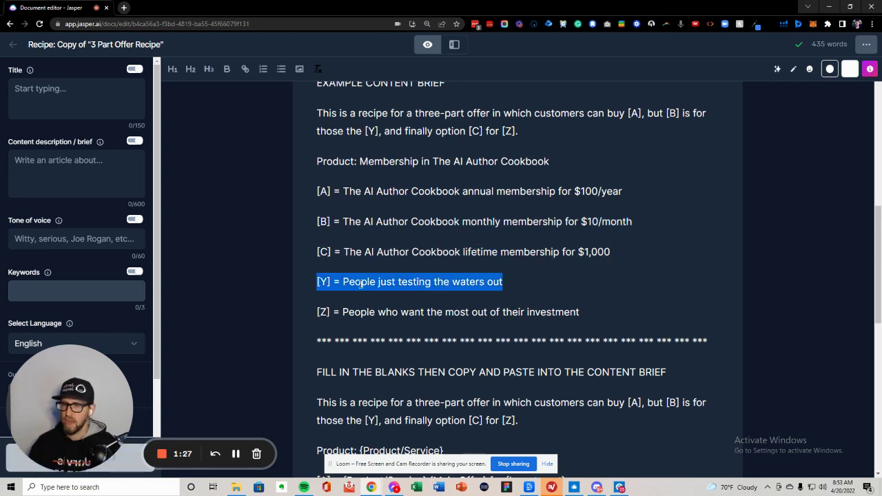
left_click_drag(315, 282, 586, 312)
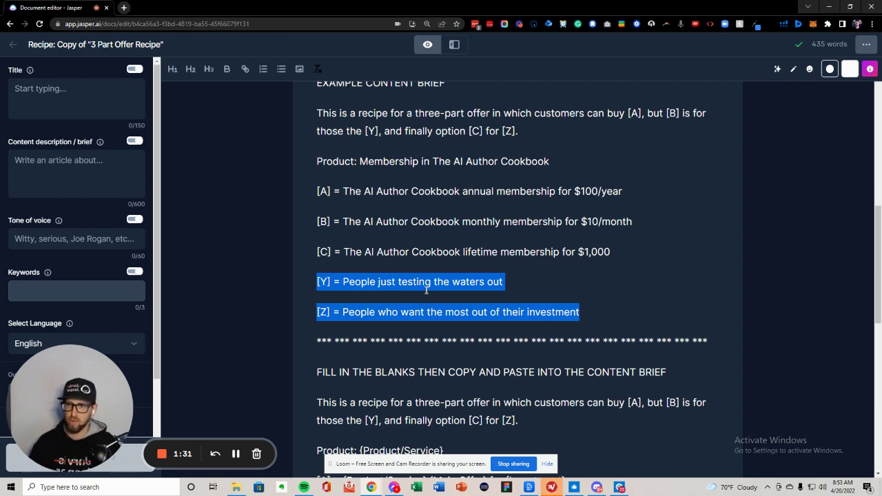
scroll(397, 288, "down", 2)
scroll(381, 269, "down", 1)
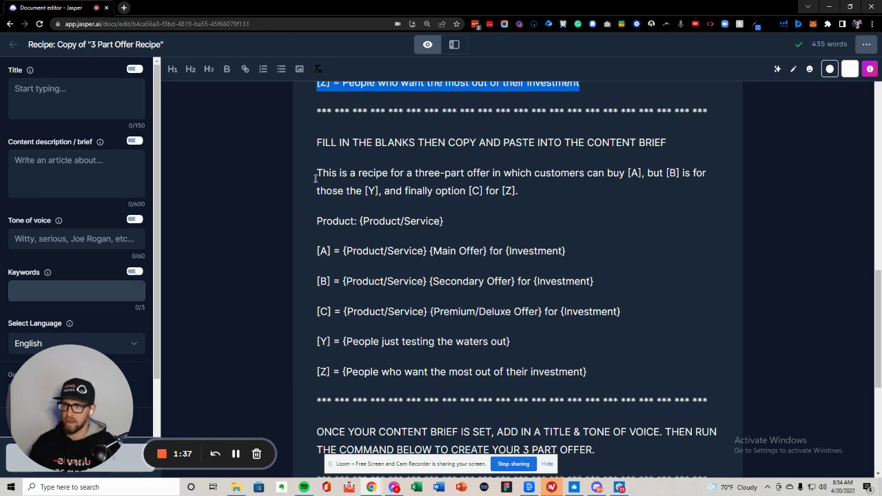
Step: Copy the recipe's fill-in template into the content brief field
mouse_move(317, 172)
left_mouse_down()
mouse_move(596, 294)
mouse_move(640, 363)
left_mouse_up()
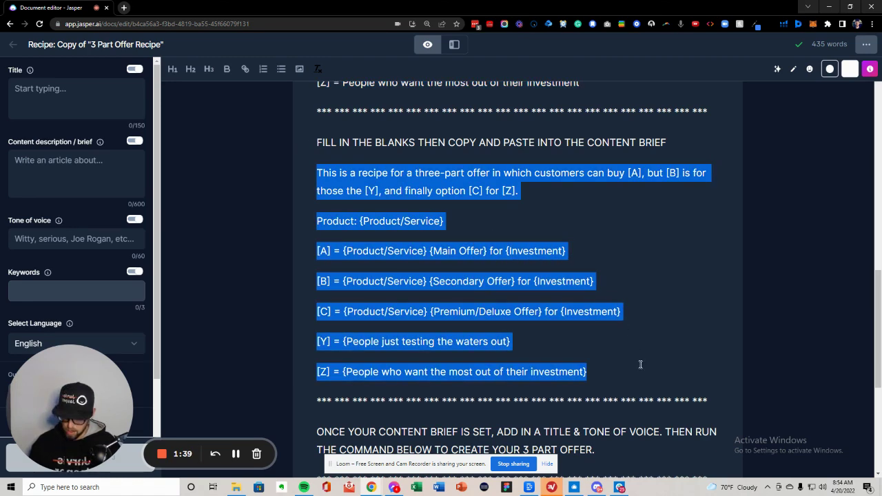
left_click(78, 173)
key("ctrl+v")
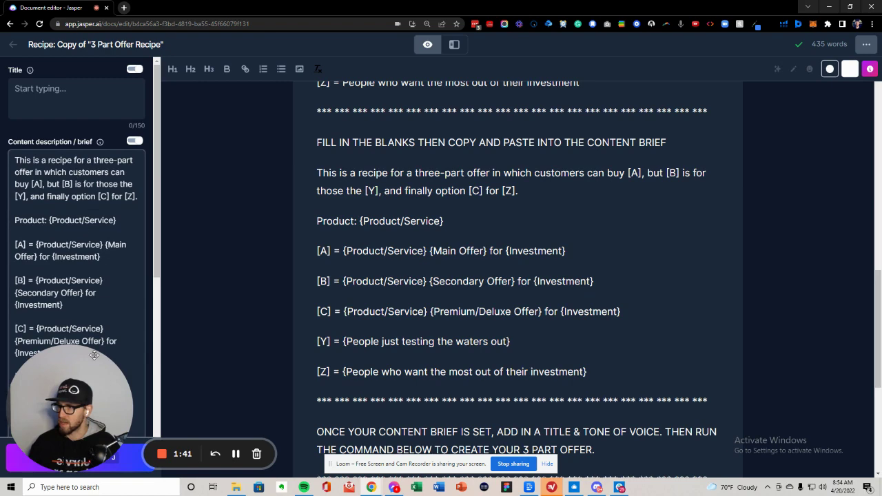
left_click_drag(87, 386, 331, 388)
scroll(34, 314, "down", 5)
scroll(44, 306, "down", 5)
scroll(43, 307, "up", 10)
Step: Replace the brief's {Product/Service} placeholder with 'Cystic Acne Treatment'
left_click_drag(300, 391, 762, 404)
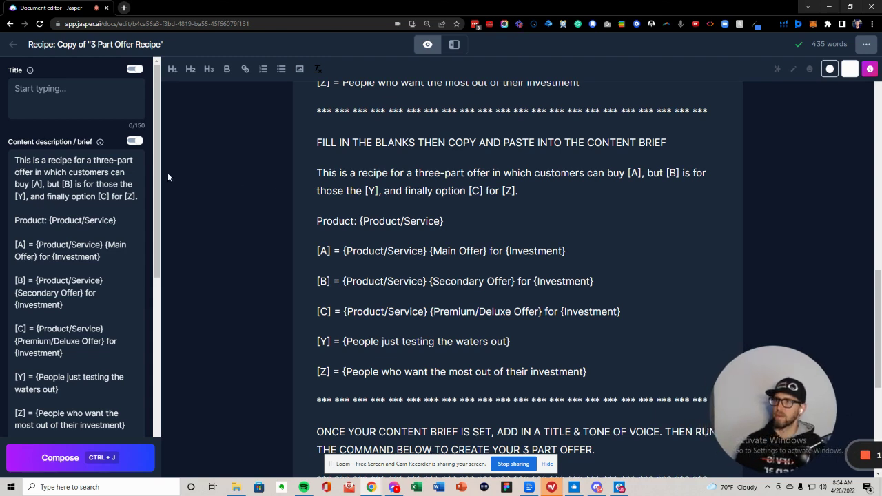
left_click_drag(116, 220, 49, 220)
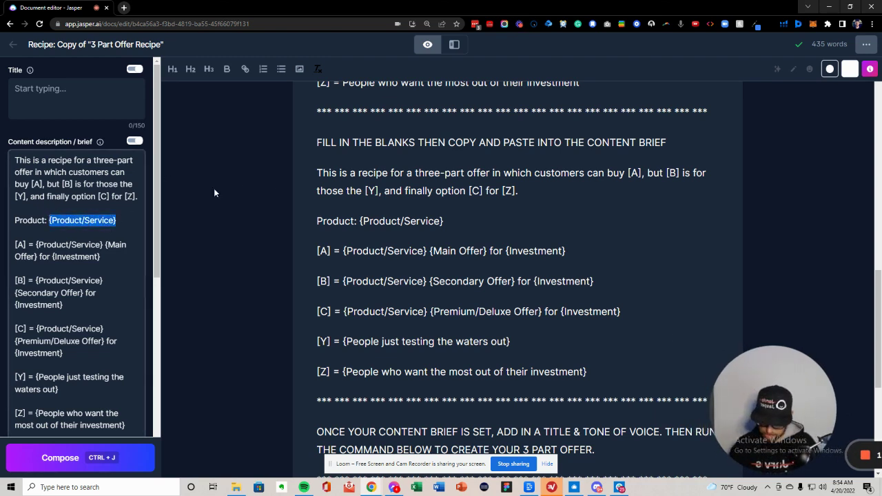
type("Cystic ")
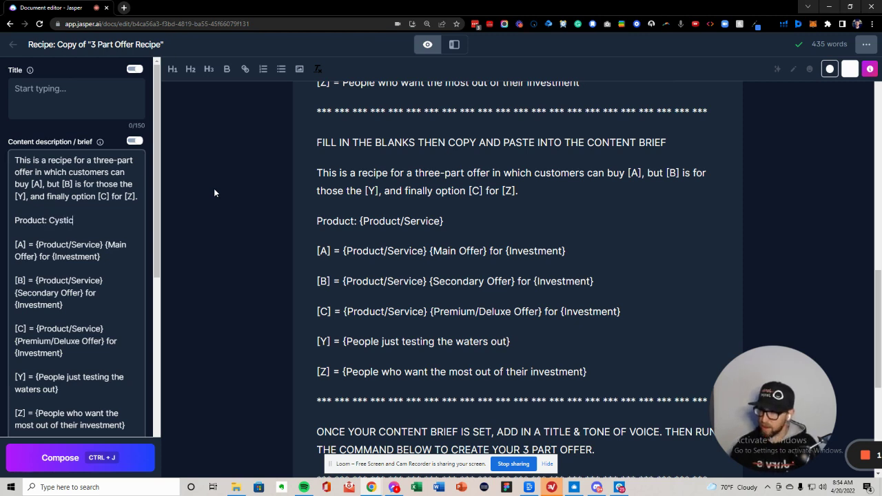
type("Acne Treatment")
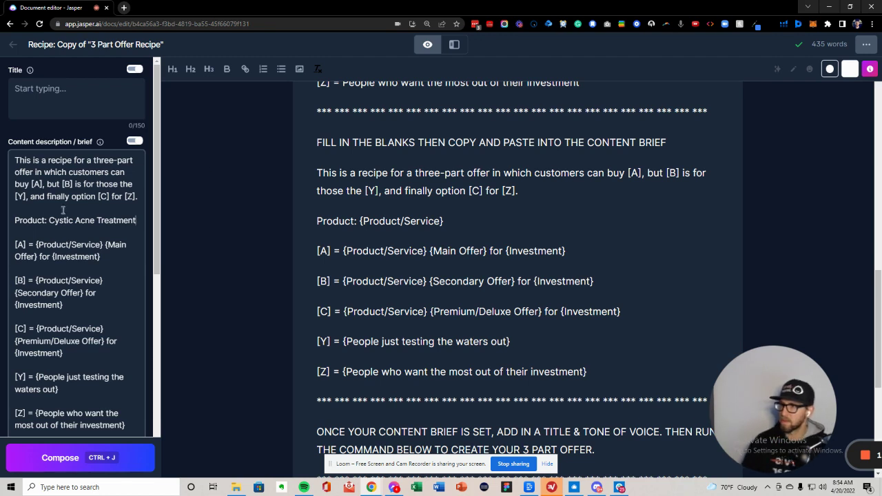
Step: Title the document 'Cystic Acne Treatment Bundle' and add Bundle to the brief's product line
left_click_drag(49, 221, 136, 220)
key("ctrl+c")
left_click(62, 88)
key("ctrl+v")
type("B")
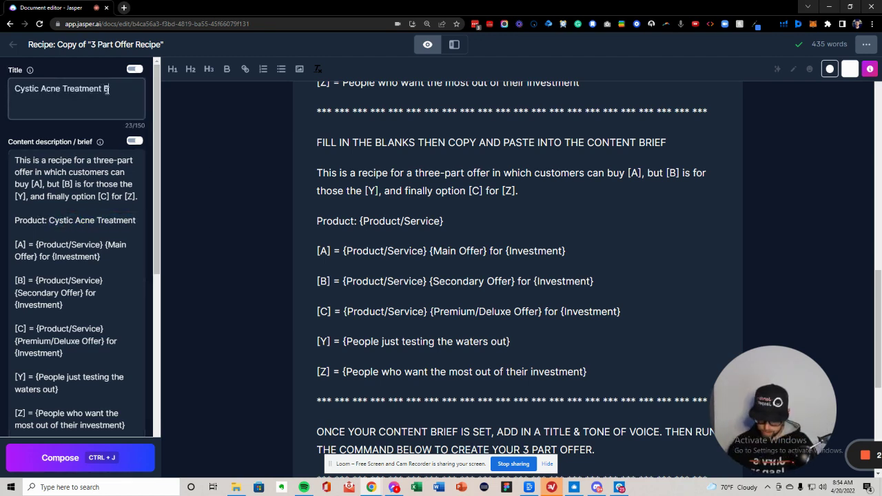
type("undle")
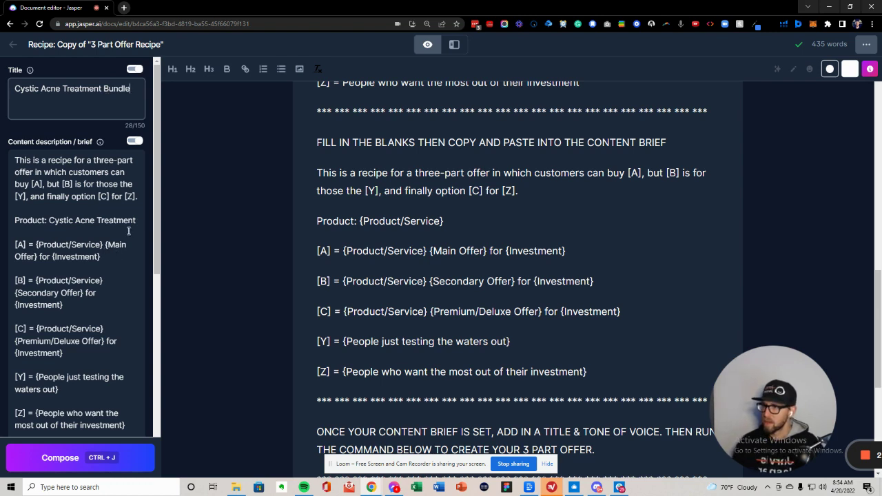
left_click(141, 222)
scroll(124, 215, "down", 1)
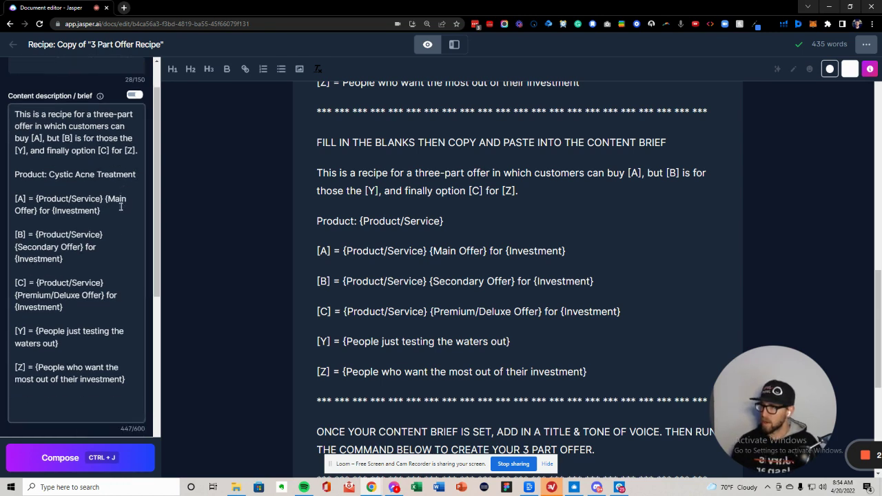
type(" Bundle")
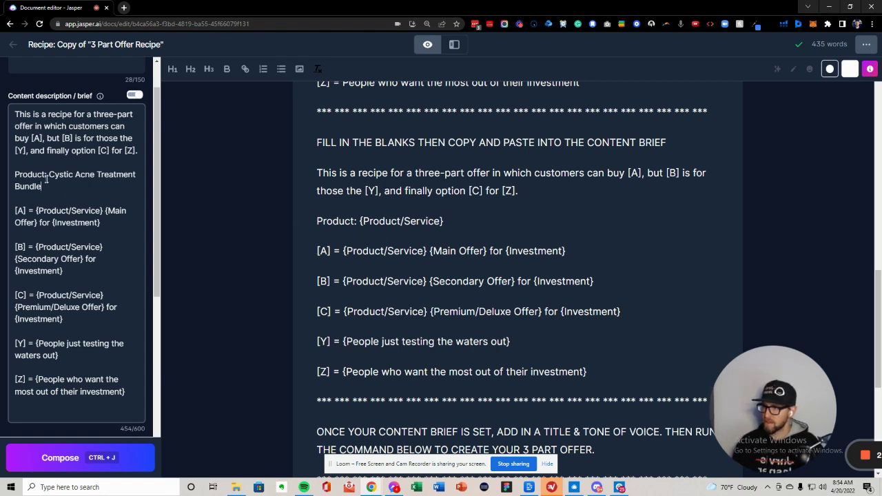
Step: Make option [A] the Cystic Acne Treatment 3 Product Bundle for $30/mo
left_click_drag(49, 175, 136, 175)
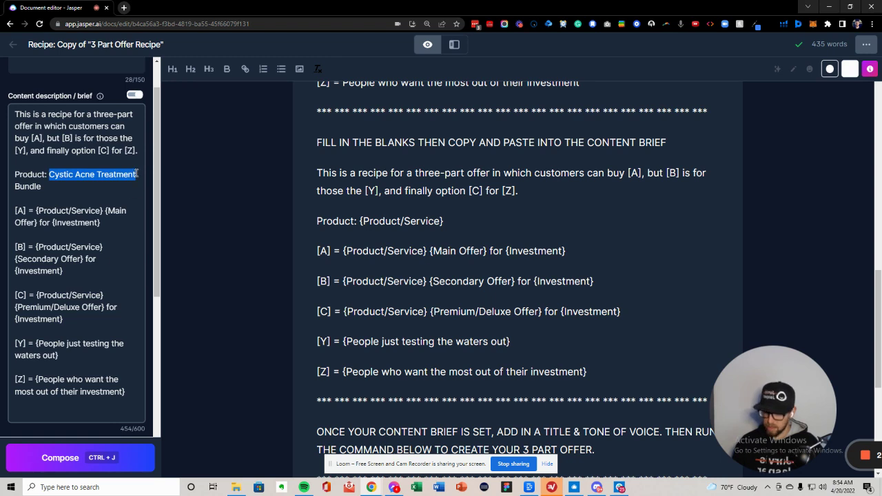
left_click_drag(103, 210, 37, 210)
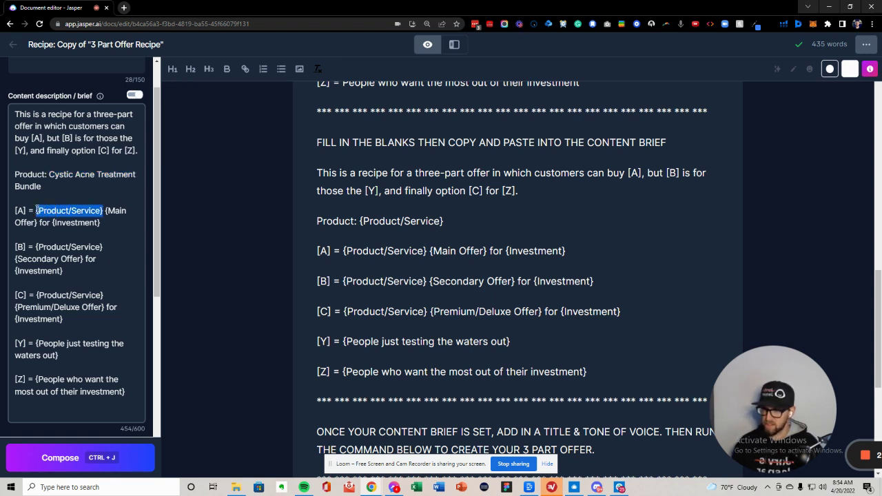
key("ctrl+v")
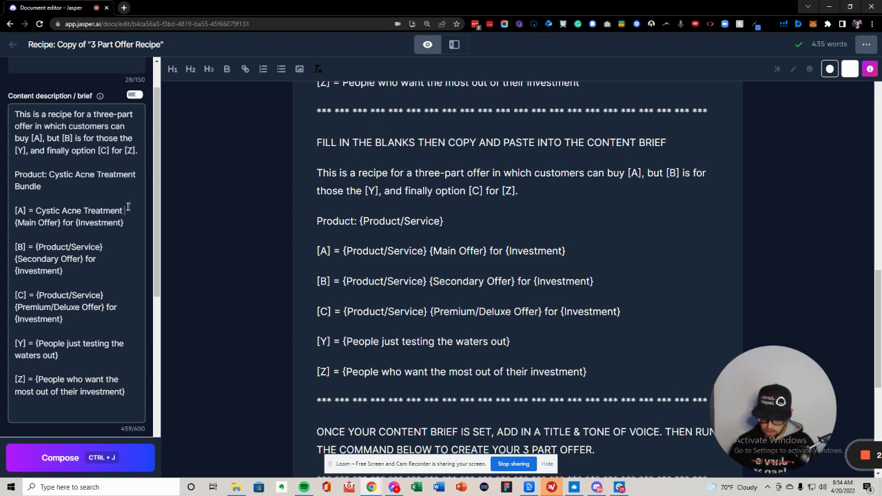
type("Bundle")
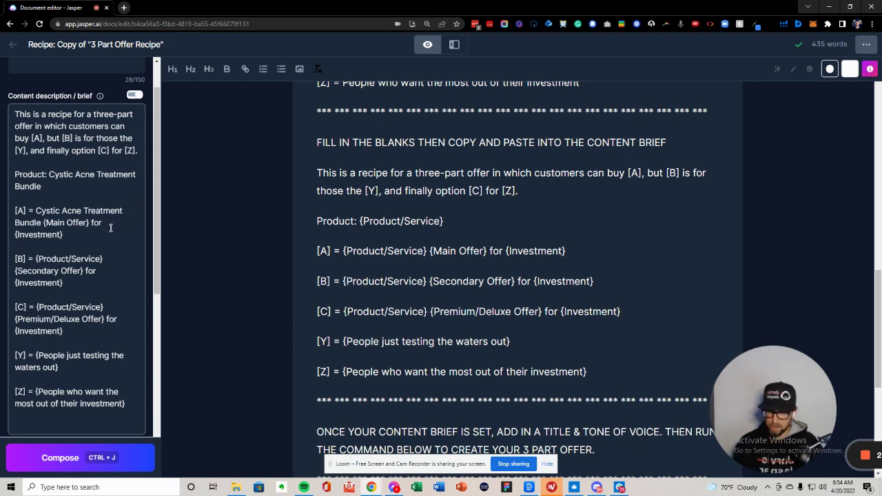
left_click_drag(90, 222, 16, 222)
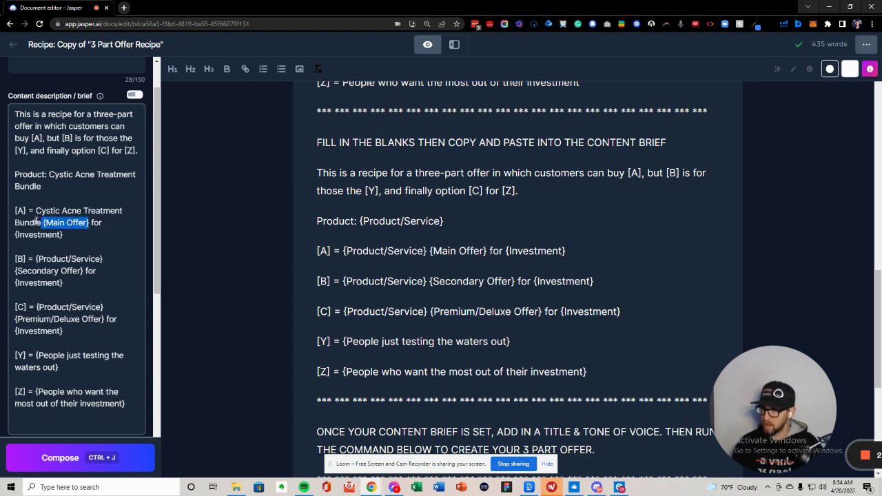
key("BackSpace")
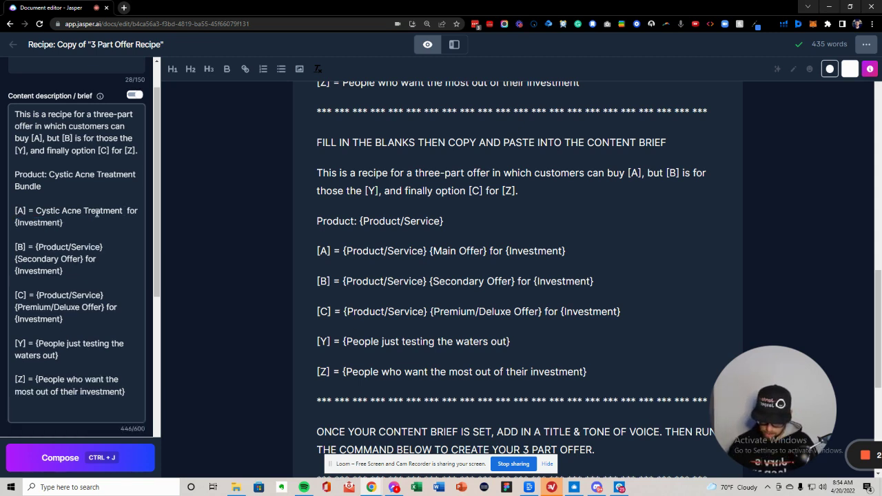
type("3 Product")
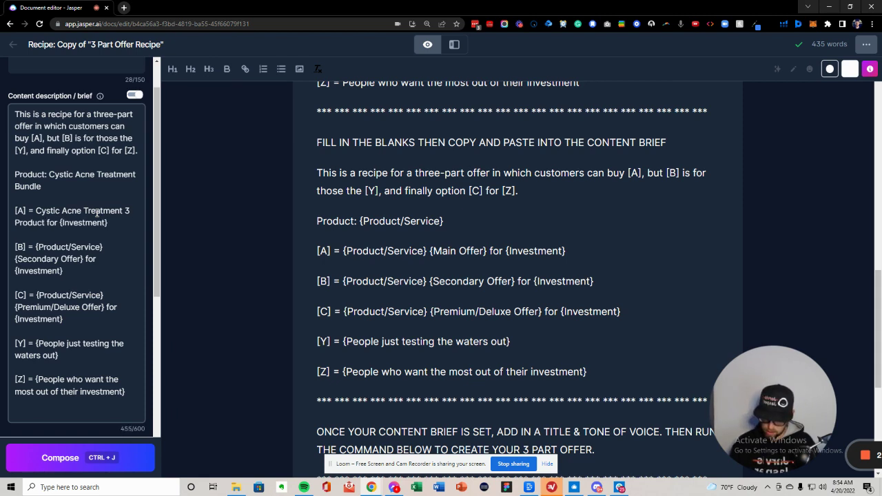
type(" Bundl ")
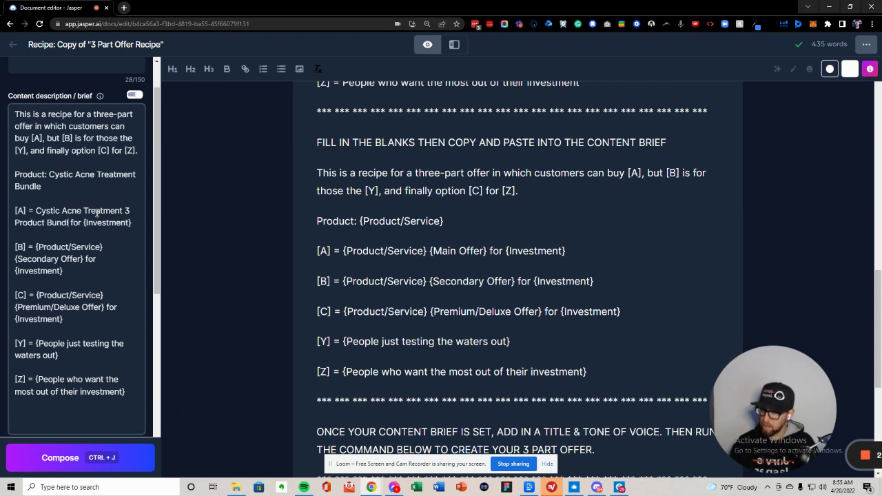
type("e")
left_click_drag(88, 223, 155, 228)
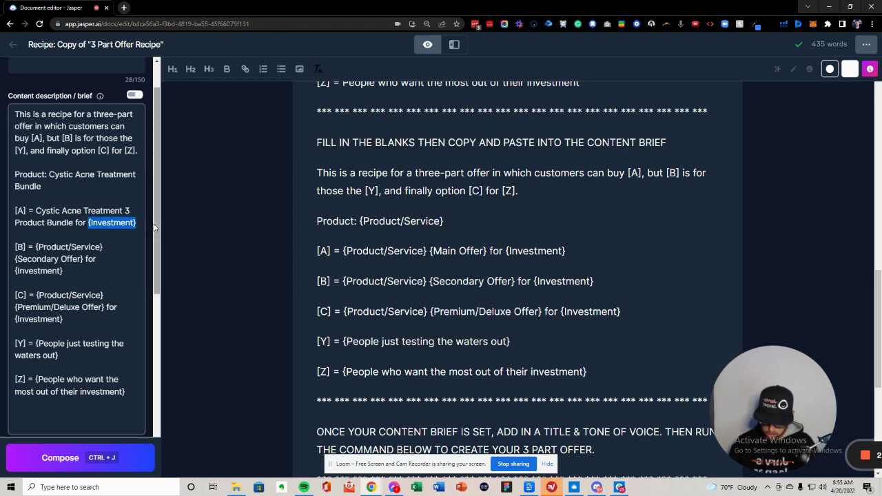
type("$30/mo")
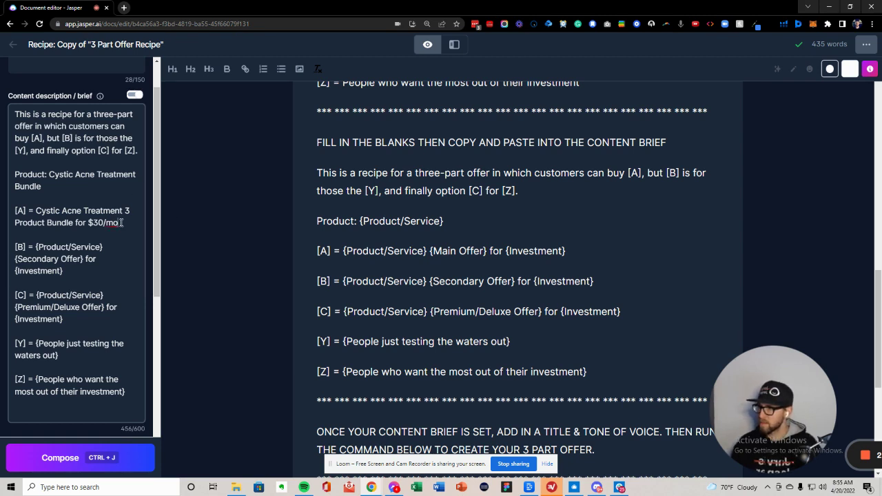
left_click_drag(122, 223, 108, 223)
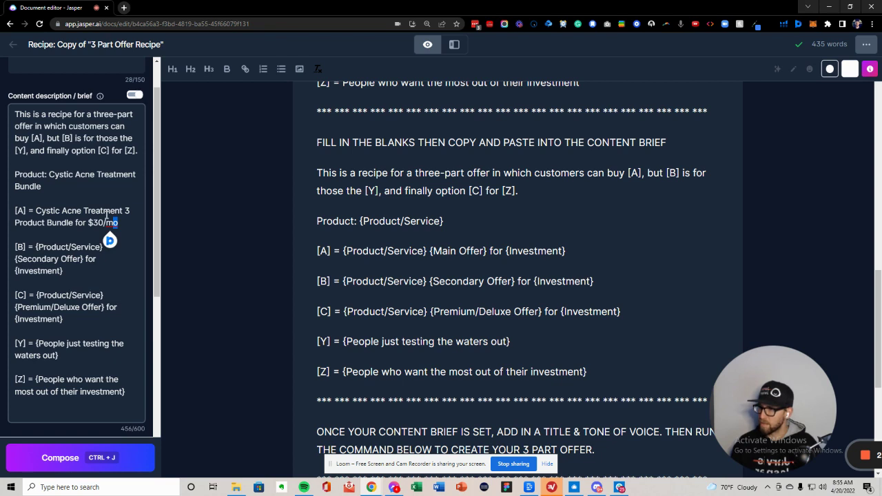
Step: Make option [B] Cystic Acne Treatment 1 Product for $15/mo
mouse_move(121, 210)
left_mouse_down()
mouse_move(36, 210)
mouse_move(123, 210)
left_mouse_up()
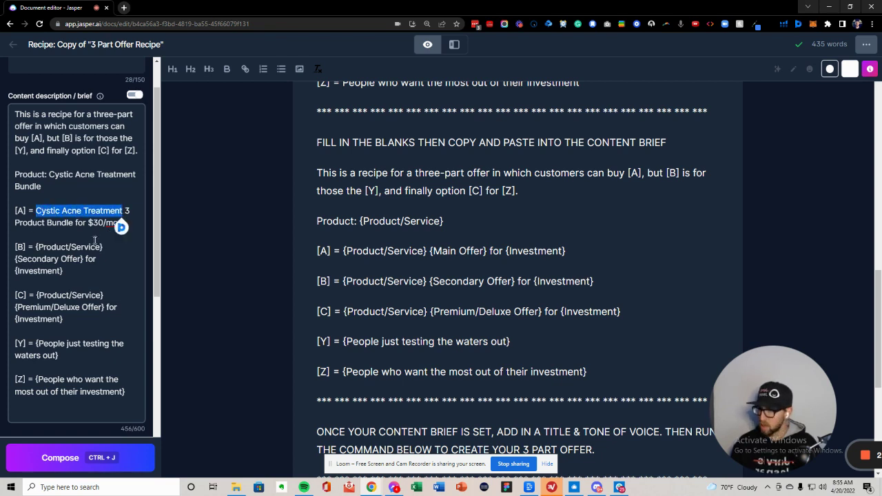
key("ctrl+c")
left_click_drag(109, 247, 35, 247)
key("ctrl+v")
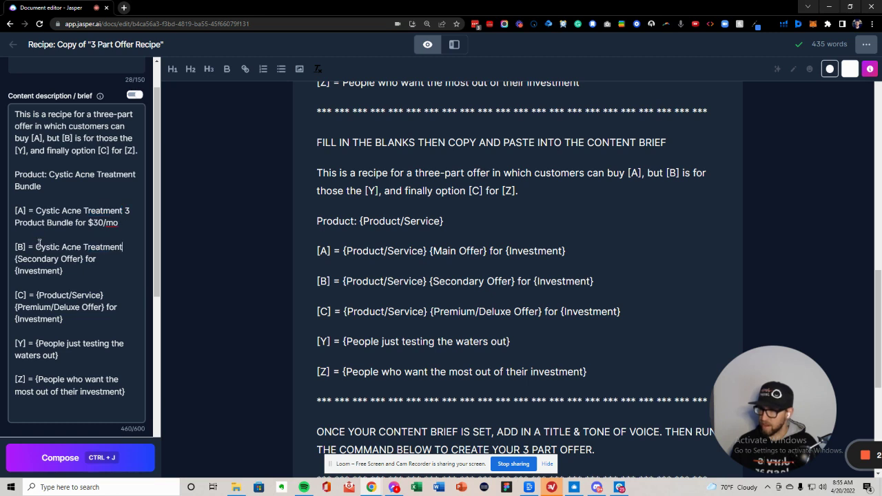
left_click_drag(84, 259, 17, 259)
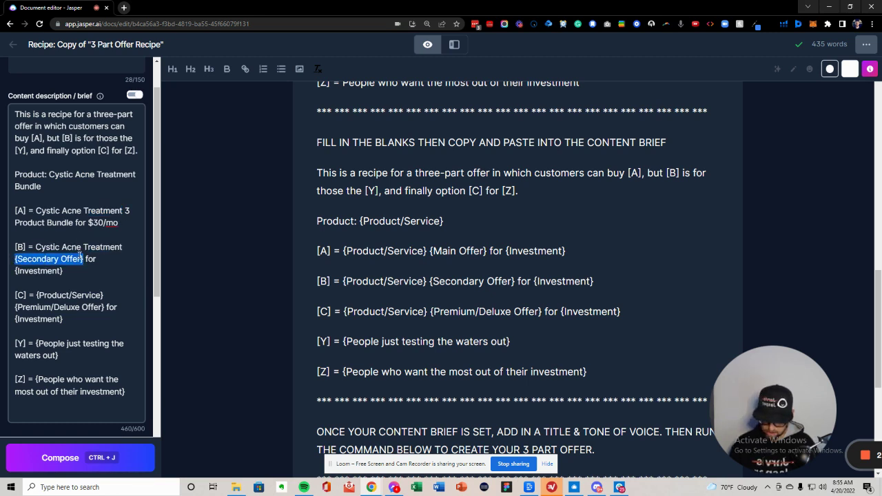
type("1 Product")
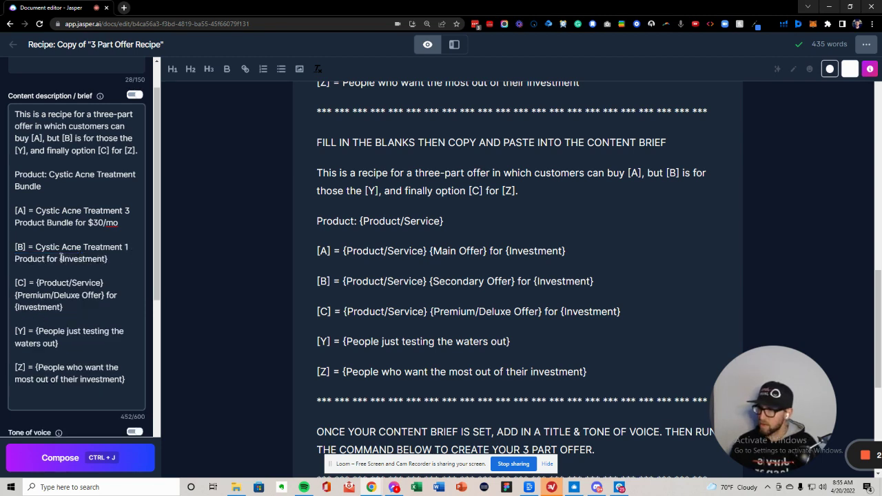
left_click_drag(60, 260, 120, 259)
type("$1")
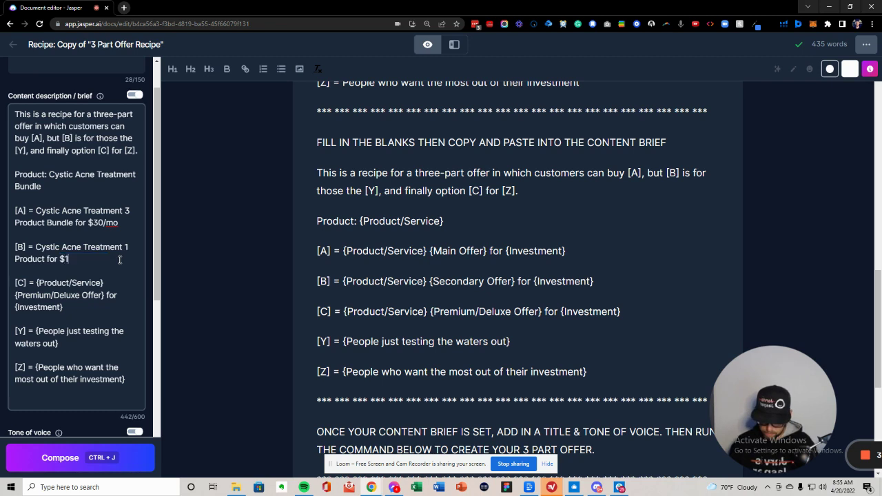
type("0/mo")
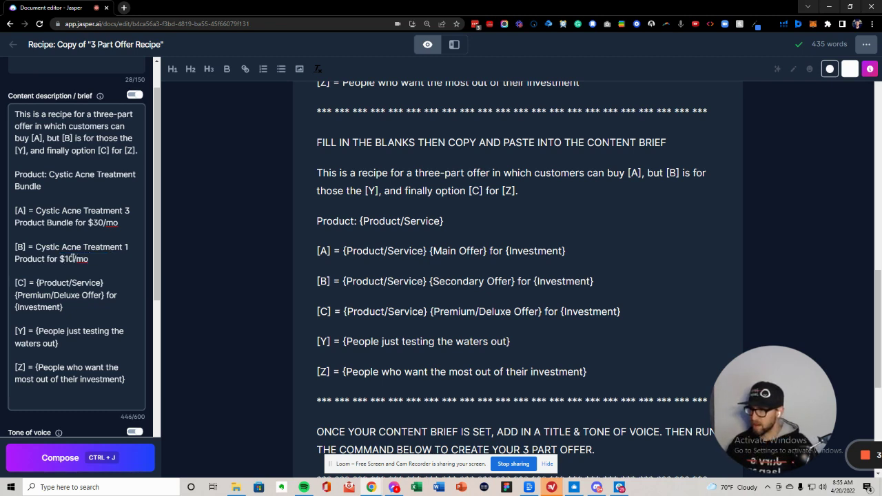
key("BackSpace")
type("5")
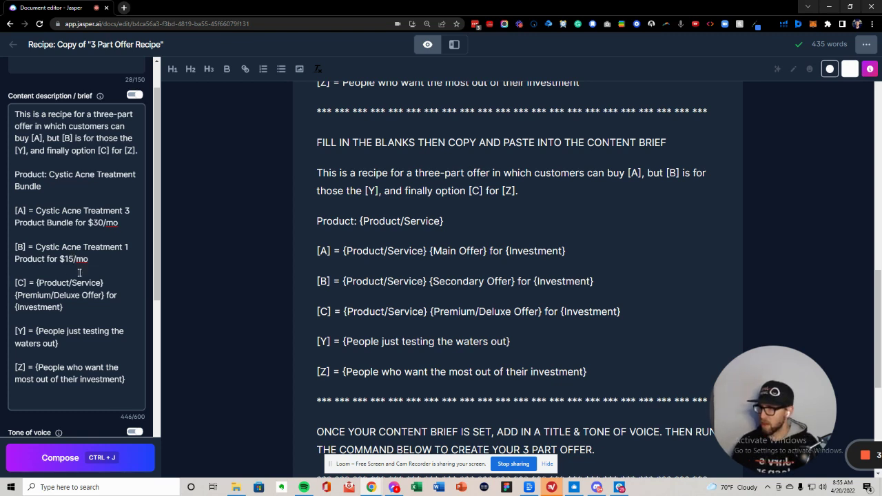
Step: Fill option [C] with the product name, '6 Product Bundle' and a $45 price
left_click_drag(104, 282, 33, 283)
key("ctrl+v")
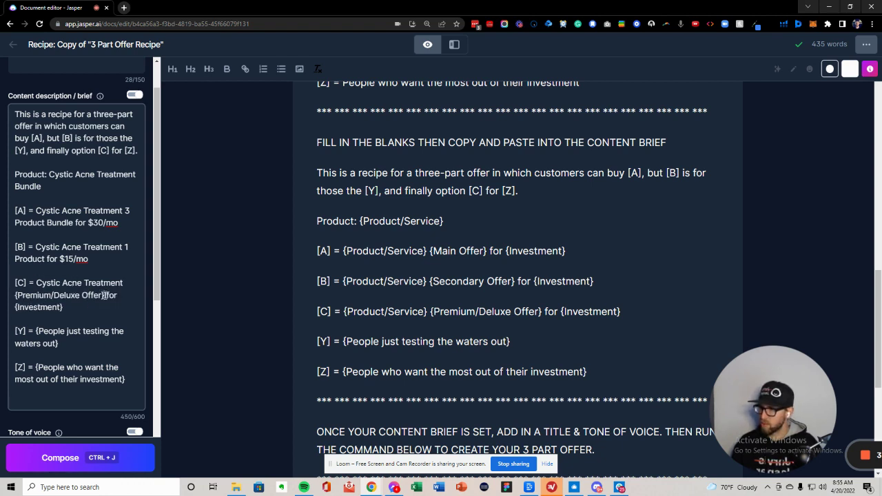
left_click_drag(105, 295, 15, 296)
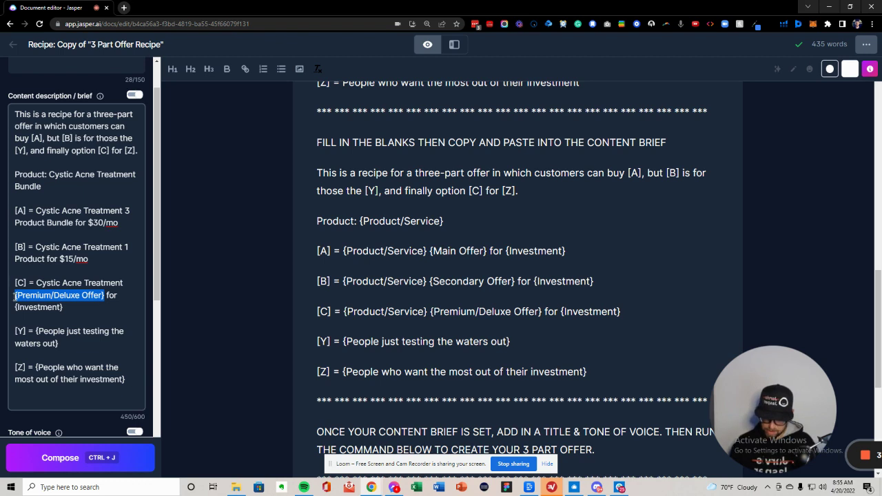
type("6 Product Dung")
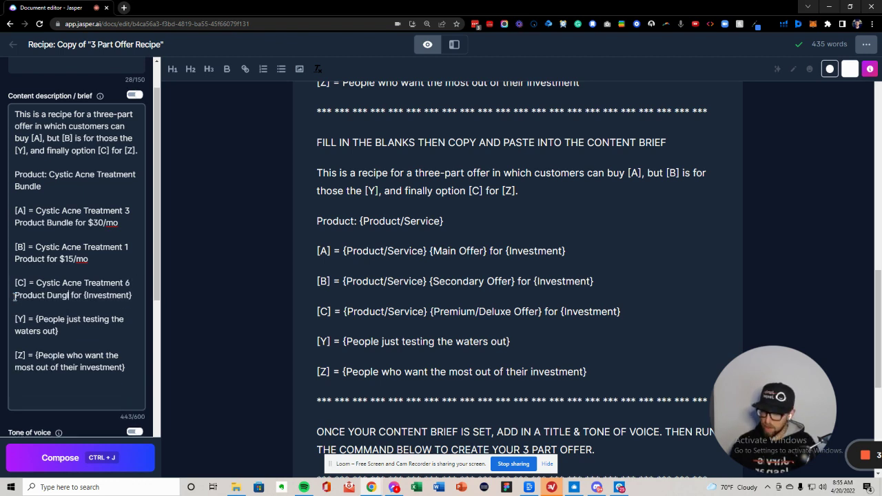
key("BackSpace")
key("BackSpace")
key("BackSpace")
key("BackSpace")
key("BackSpace")
type("Bun")
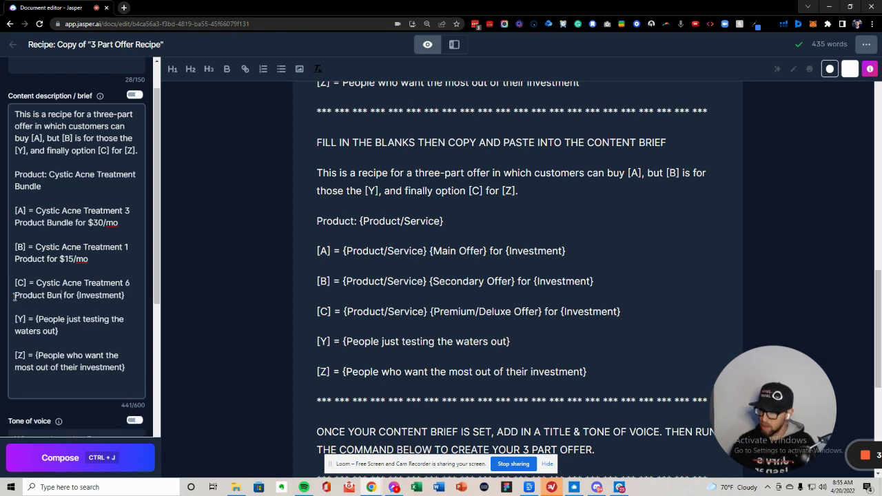
type("dle")
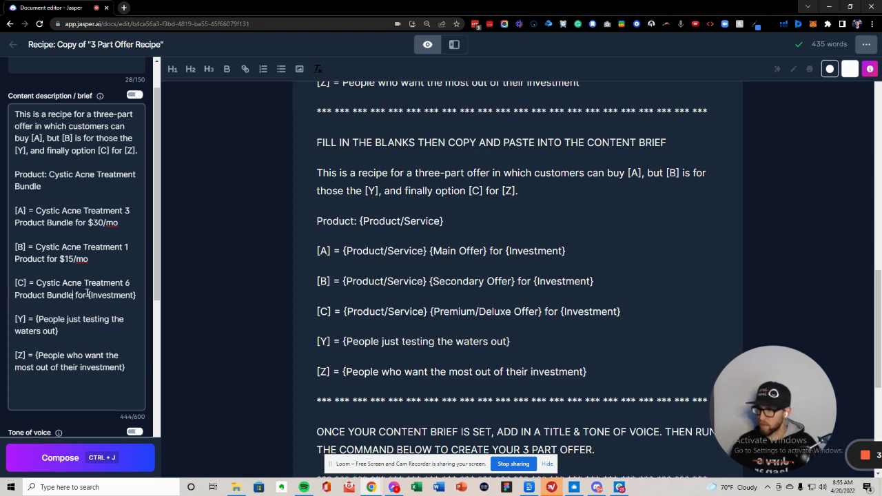
left_click_drag(88, 294, 143, 296)
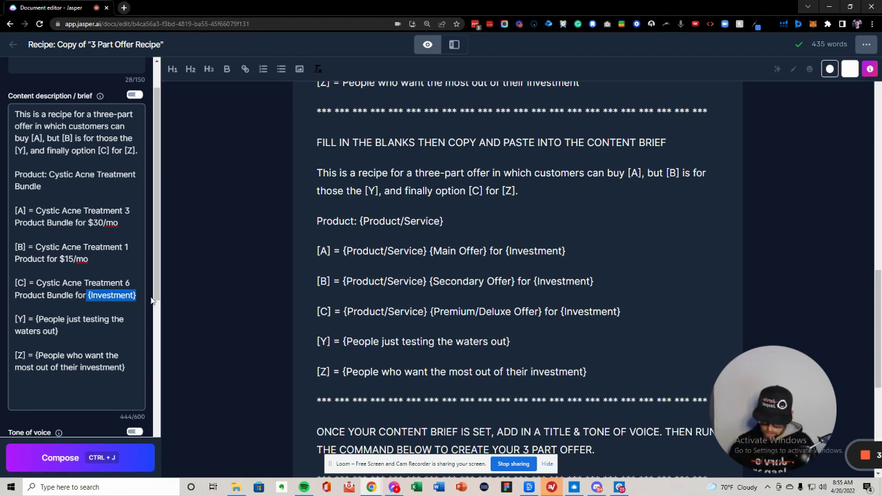
type("$45")
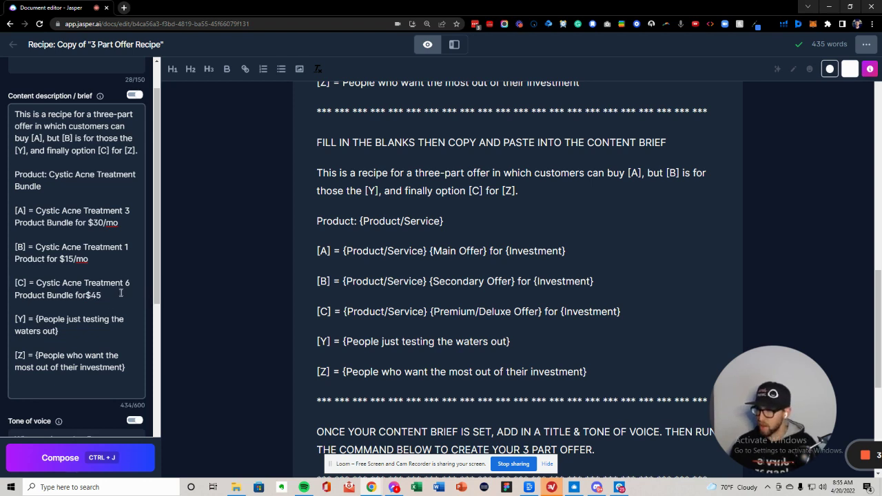
left_click(86, 295)
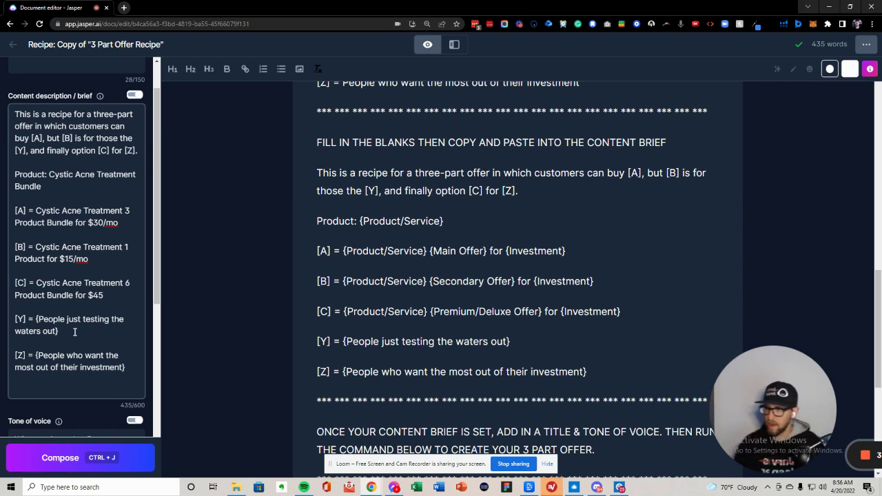
Step: Make audience [Y] people with less acne and [Z] people wanting the clearest skin
left_click_drag(74, 332, 41, 320)
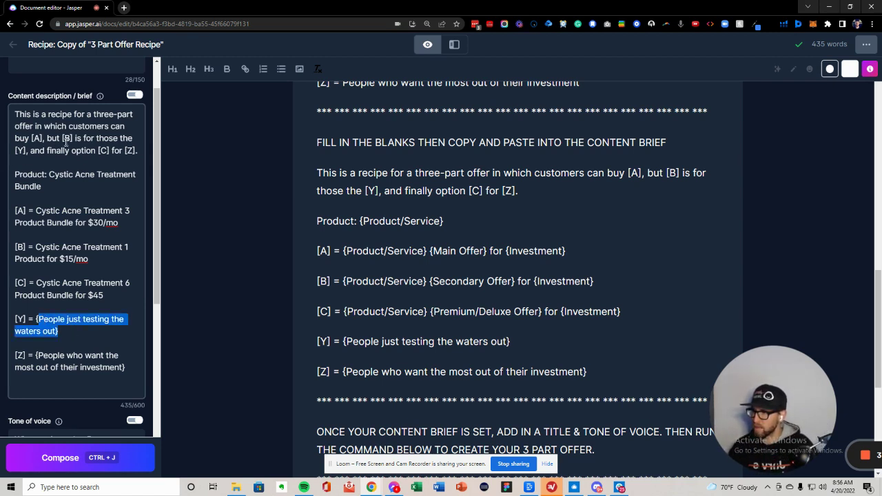
key("BackSpace")
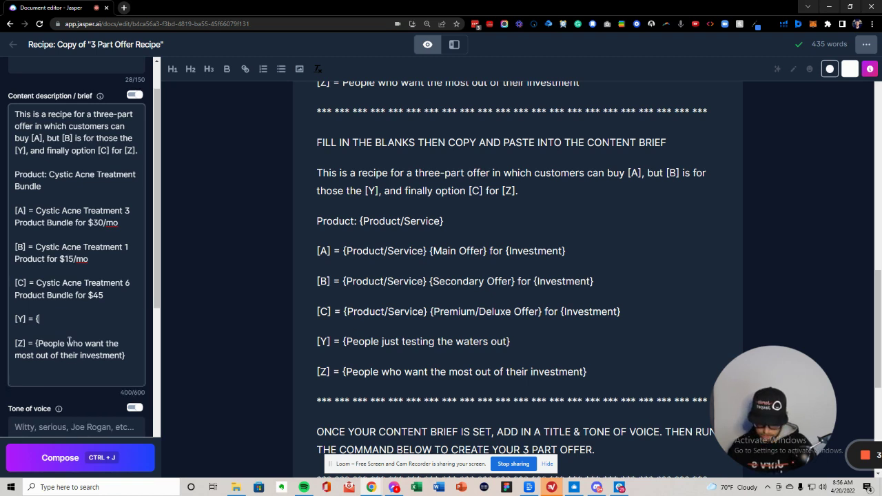
type("People with")
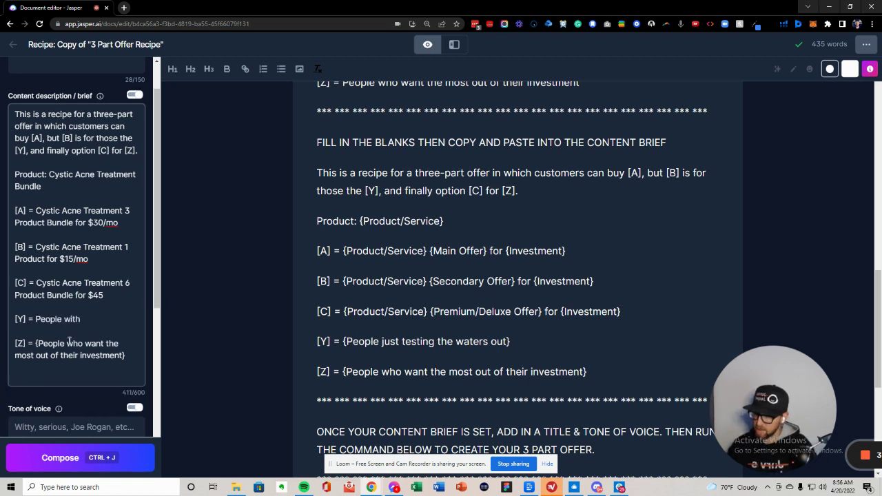
type(" less acne")
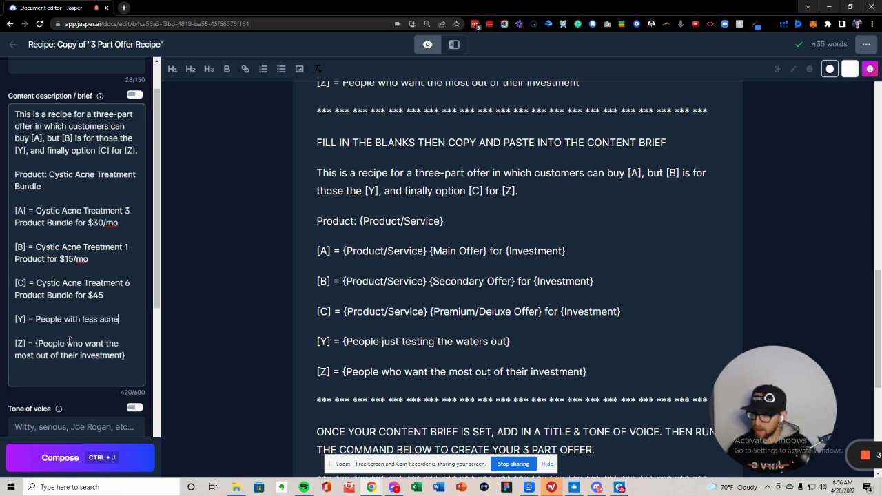
left_click_drag(36, 343, 127, 356)
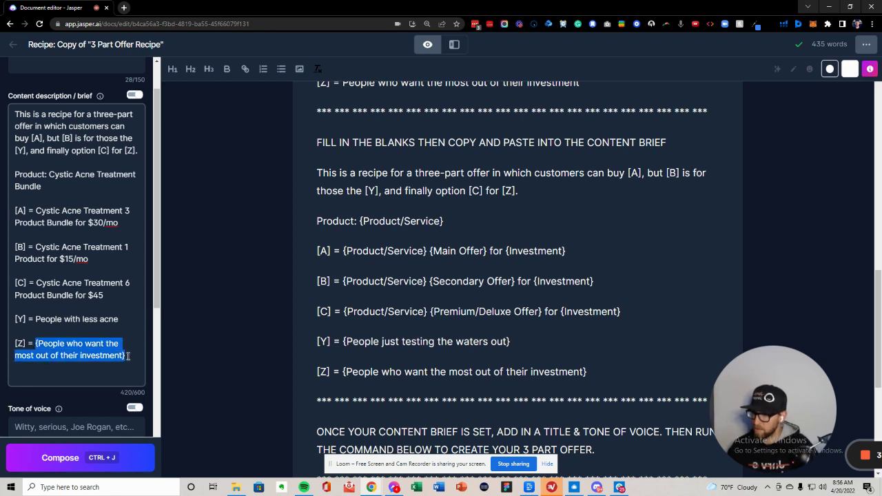
type("People who want the cle")
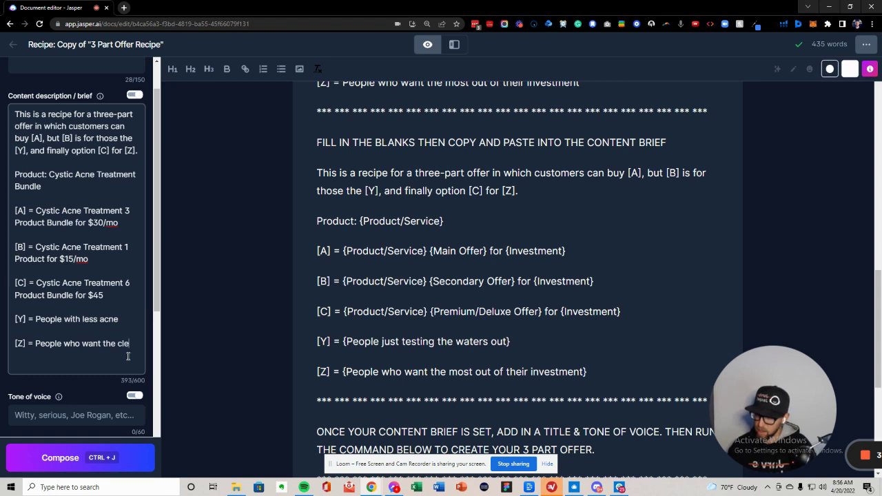
type("arest skin")
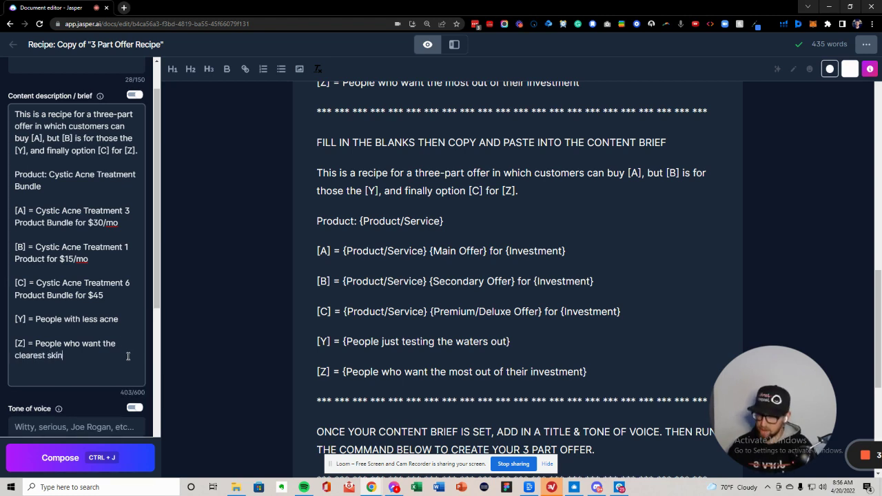
Step: Set the brief's tone of voice to Persuasive
scroll(65, 370, "down", 1)
scroll(65, 370, "down", 2)
left_click(79, 335)
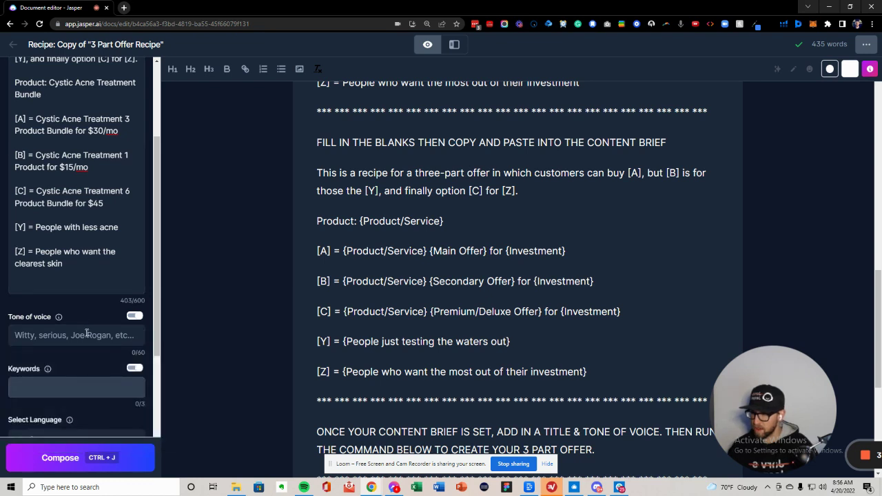
left_click(86, 335)
type("Persuasive")
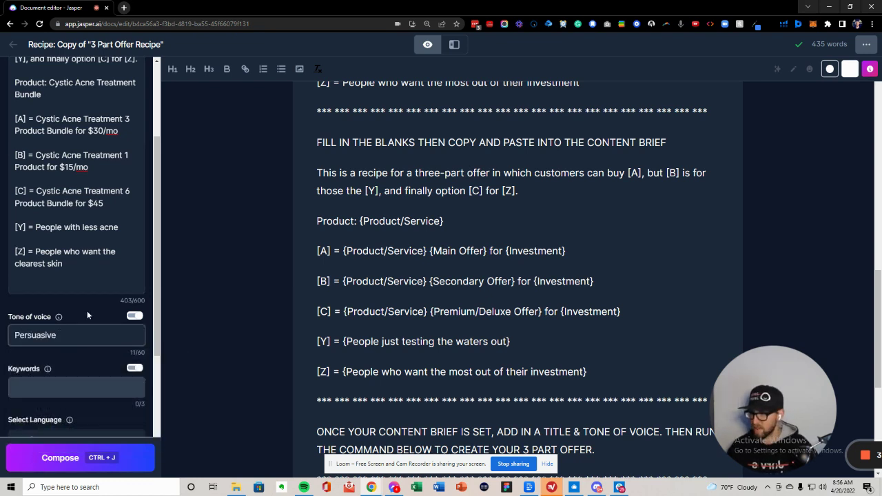
scroll(109, 292, "up", 2)
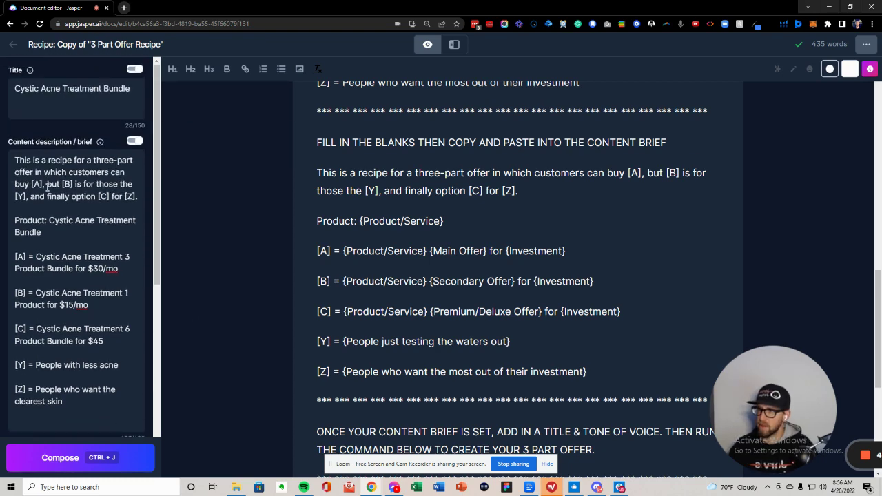
Step: Save 'Cystic Acne Treatment Bundle' as the title in Document settings
left_click(96, 44)
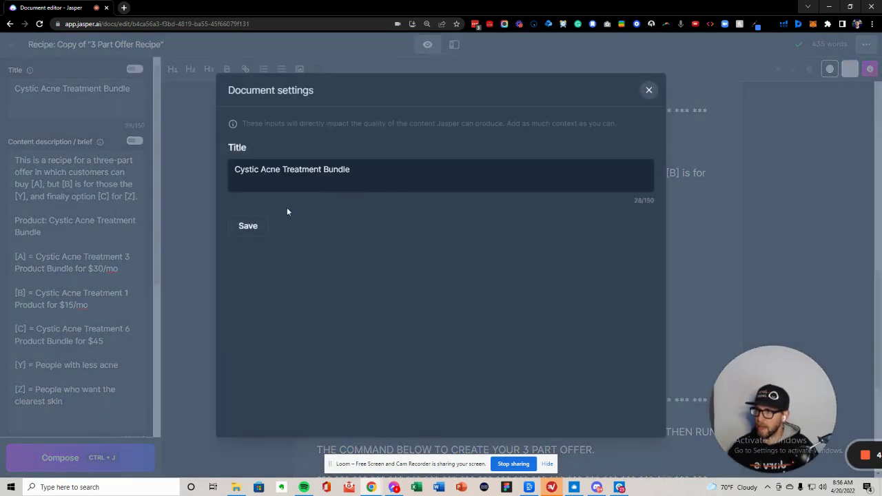
left_click(245, 226)
scroll(329, 155, "down", 5)
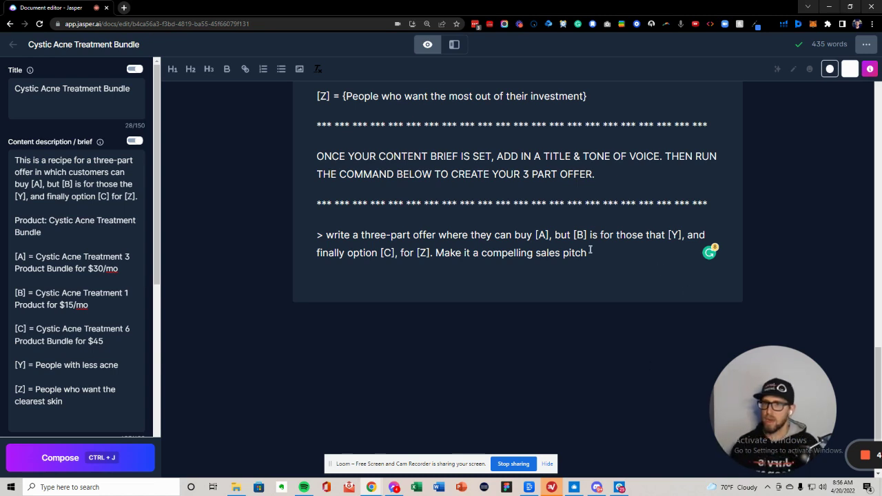
Step: Compose the first three-part offer pitch beneath the recipe command
left_click_drag(313, 235, 591, 256)
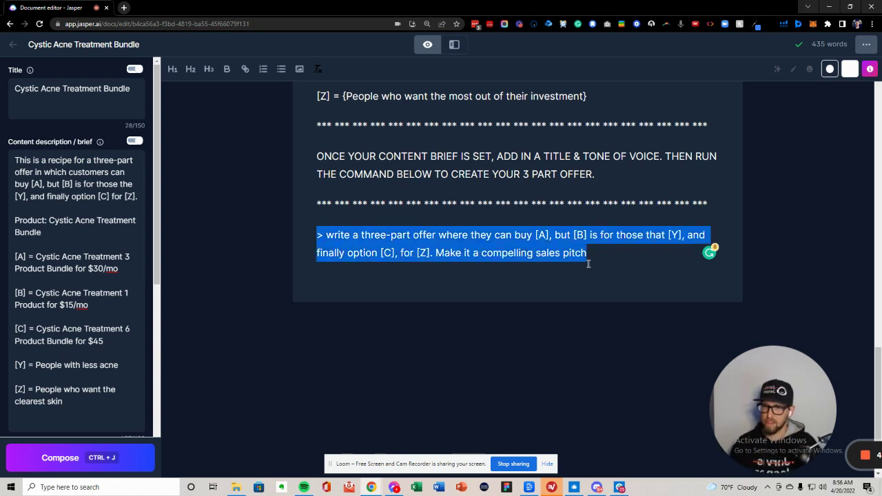
left_click(609, 254)
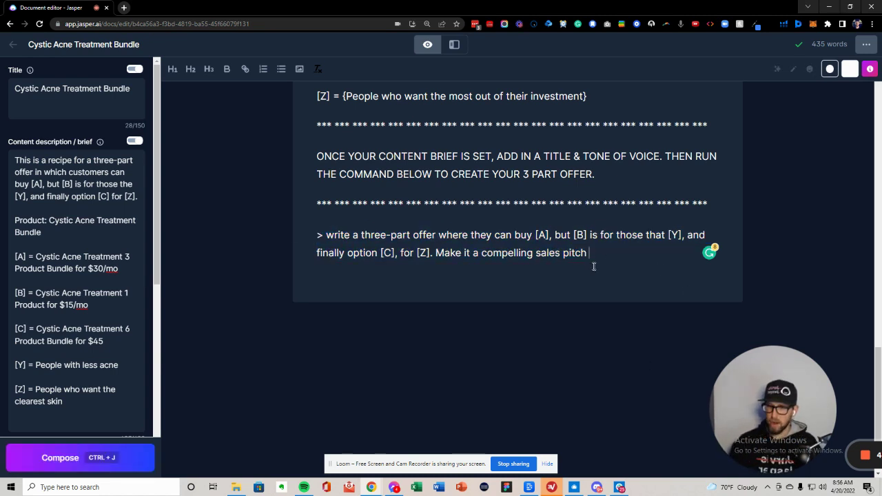
key("ctrl+j")
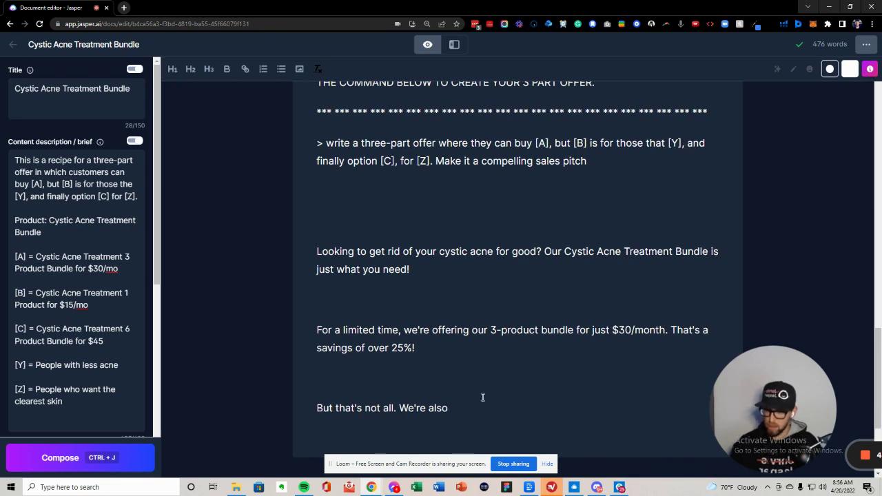
key("ctrl+j")
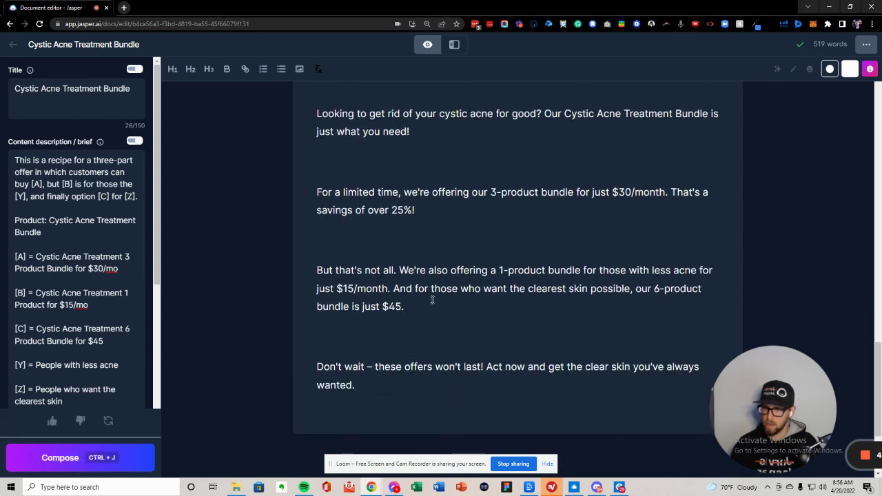
Step: Delete the blank lines around the pitch and label it 'OUTPUT 1:'
key("BackSpace")
left_click(360, 241)
key("BackSpace")
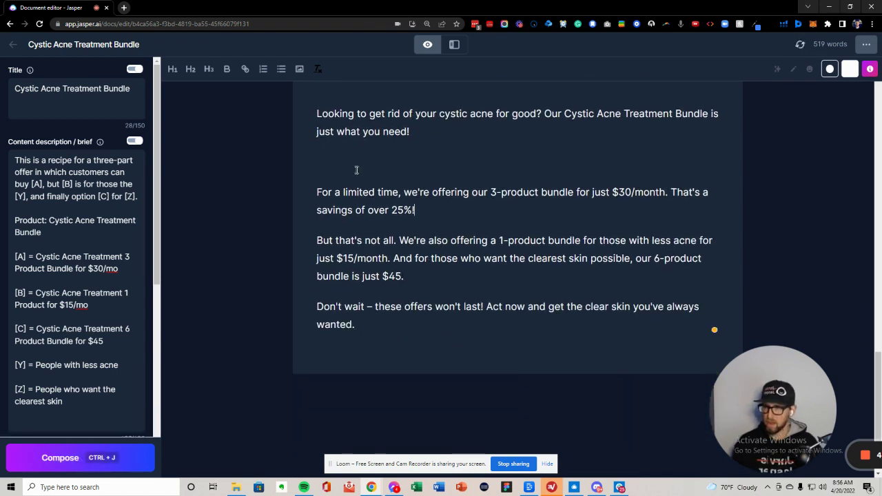
left_click(356, 164)
key("BackSpace")
left_click(352, 173)
key("BackSpace")
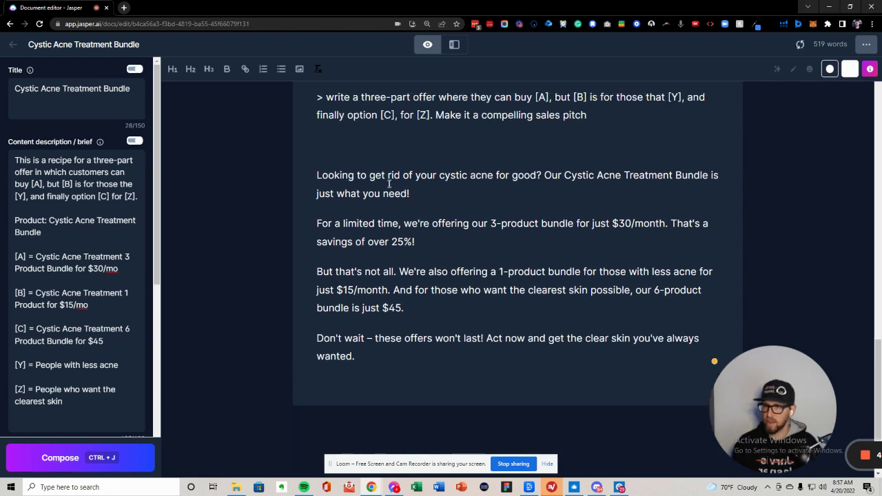
type("OUTPUT 1:")
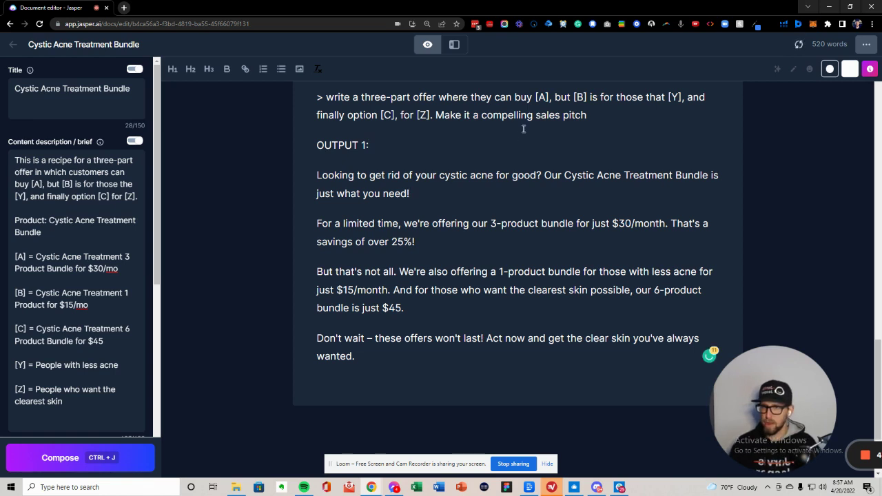
Step: Compose a second offer pitch under the command, through its closing call to action
left_click(612, 110)
key("Return")
key("Return")
key("Return")
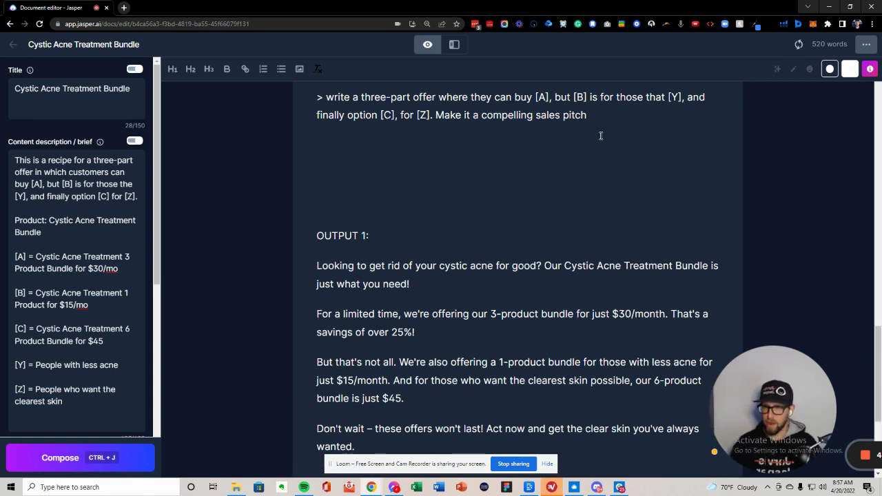
left_click(608, 120)
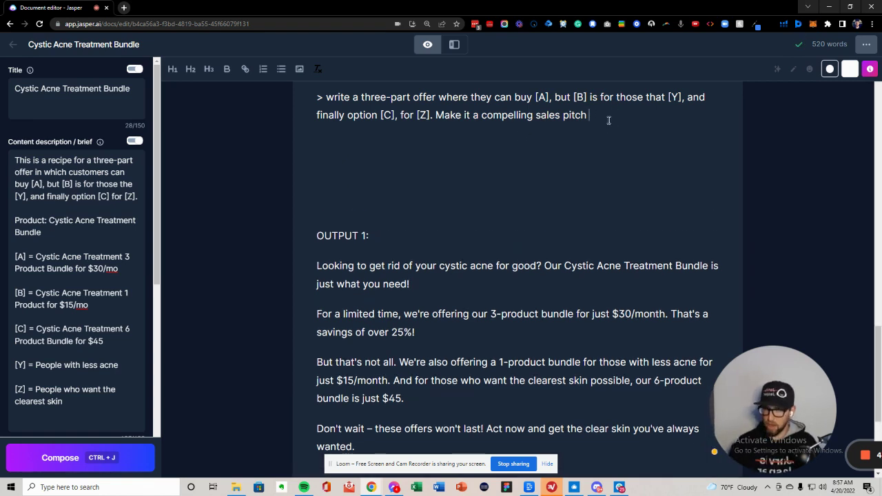
key("ctrl+j")
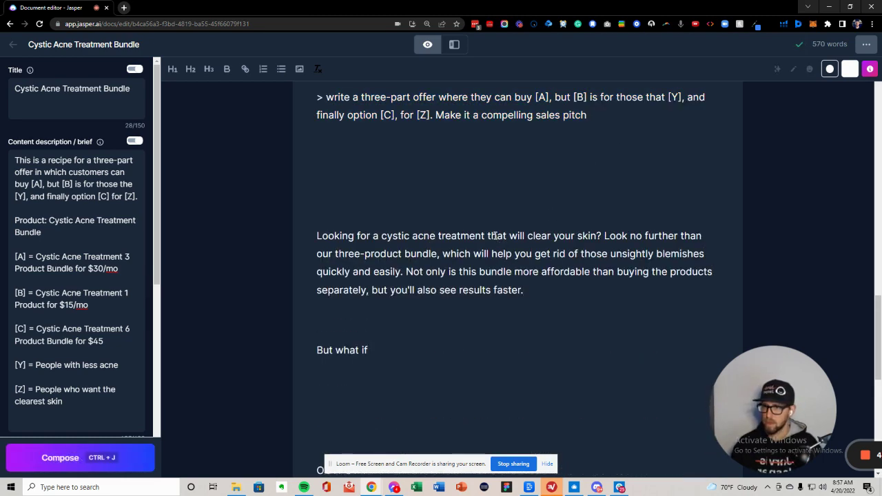
key("ctrl+j")
type("Don't wait")
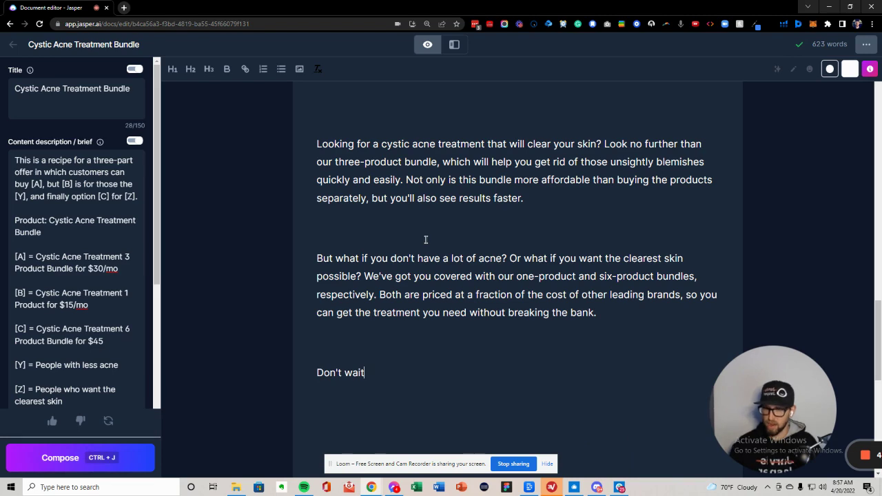
key("ctrl+j")
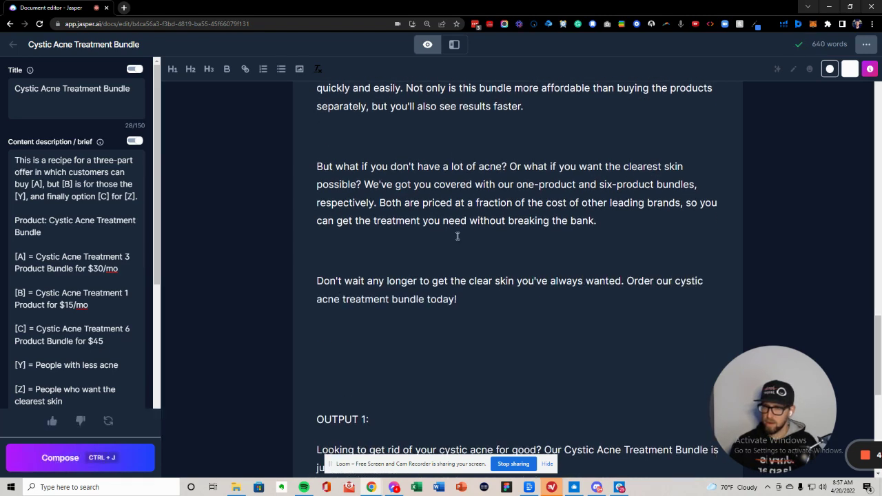
Step: Remove the second pitch's blank lines and label it 'OUTPUT 2:'
left_click(456, 246)
key("BackSpace")
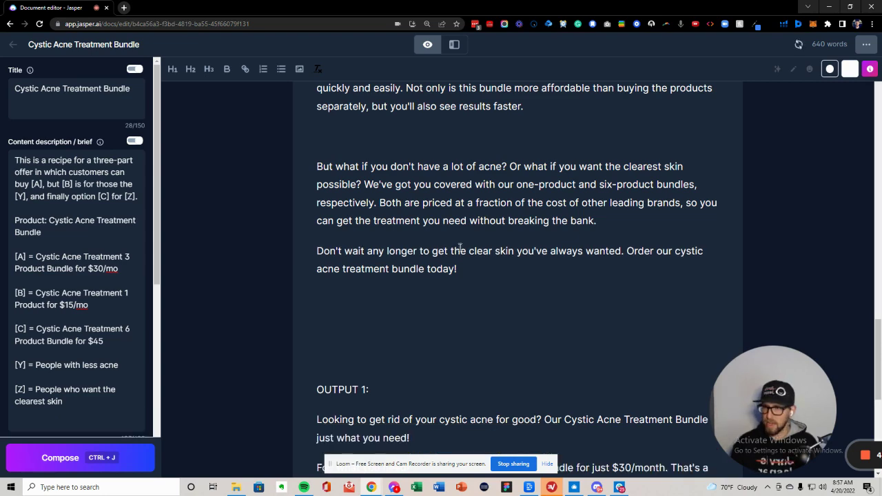
scroll(459, 247, "up", 1)
key("BackSpace")
scroll(414, 193, "up", 2)
scroll(378, 210, "up", 1)
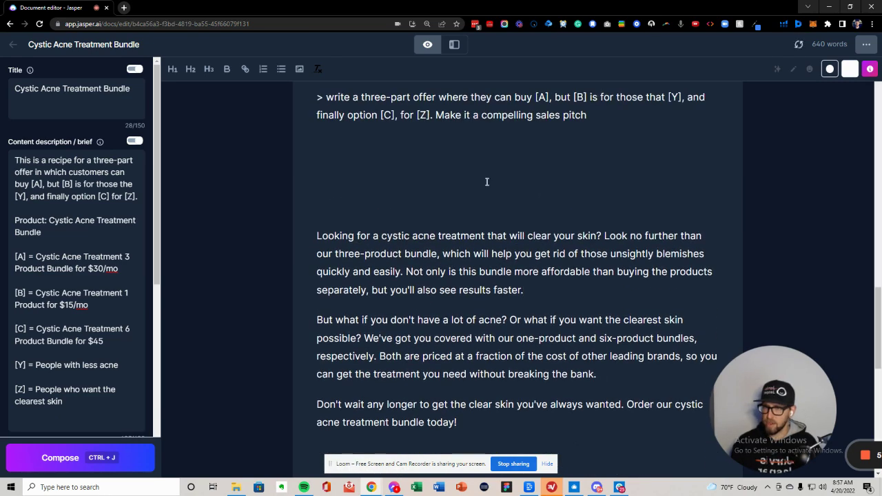
left_click(378, 211)
type("OUTPUT 2:")
left_click(615, 111)
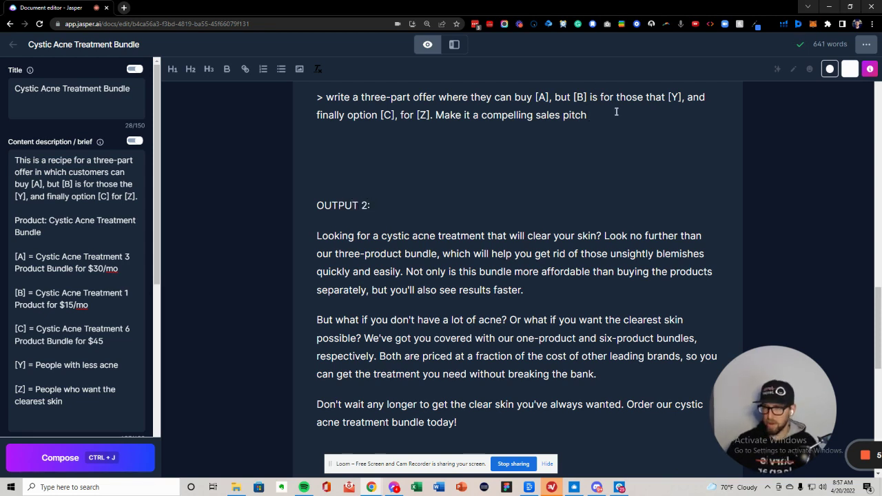
Step: Compose a third pitch opening 'Hi,' and ending 'see the amazing results for yourself!'
key("ctrl+j")
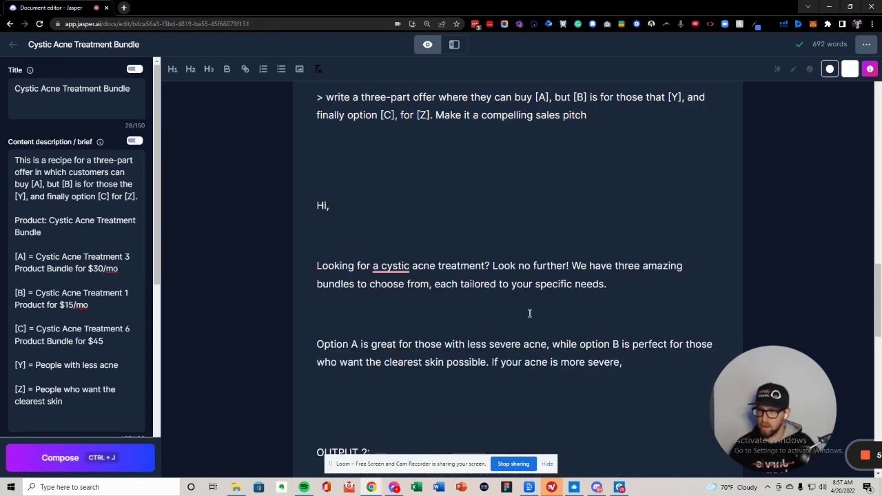
scroll(517, 293, "down", 1)
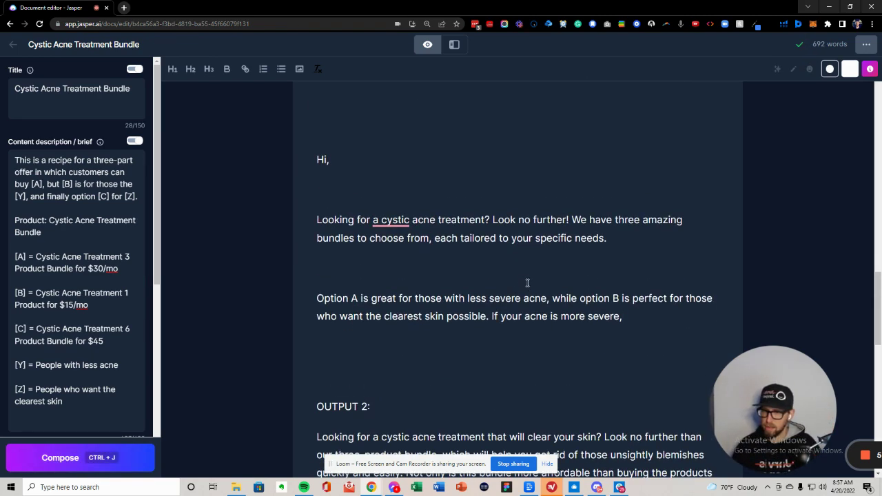
key("ctrl+j")
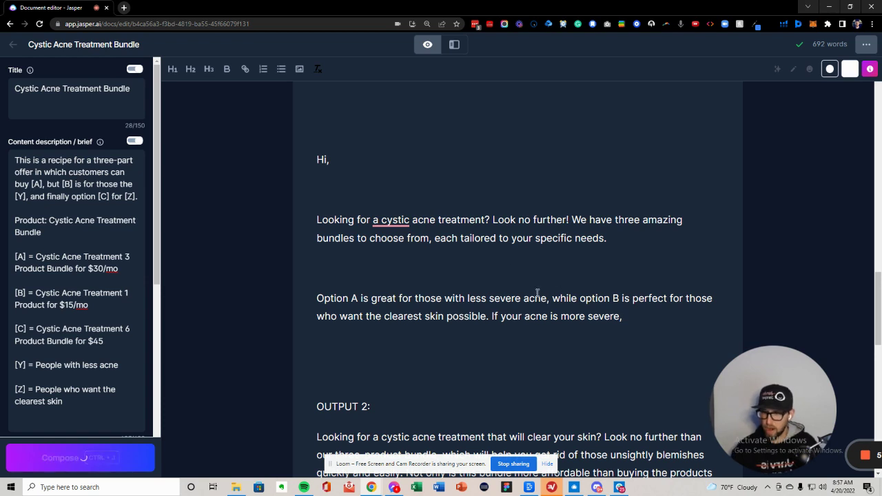
scroll(446, 275, "down", 1)
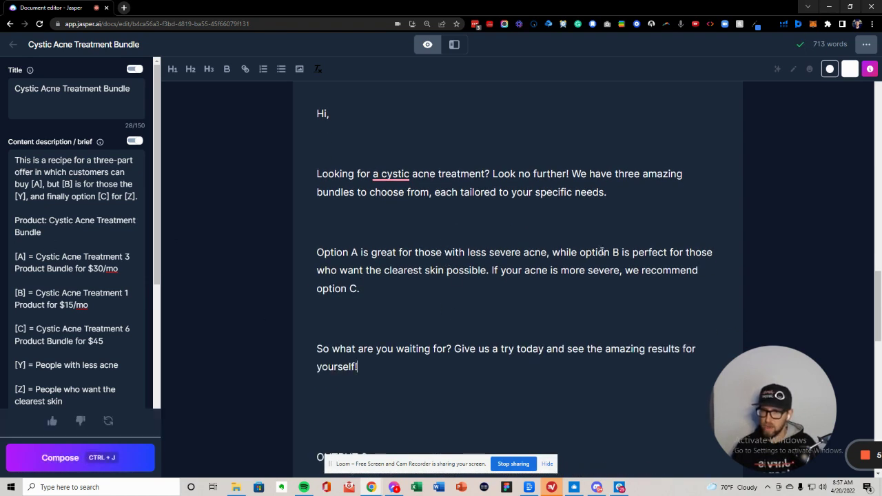
scroll(456, 283, "up", 2)
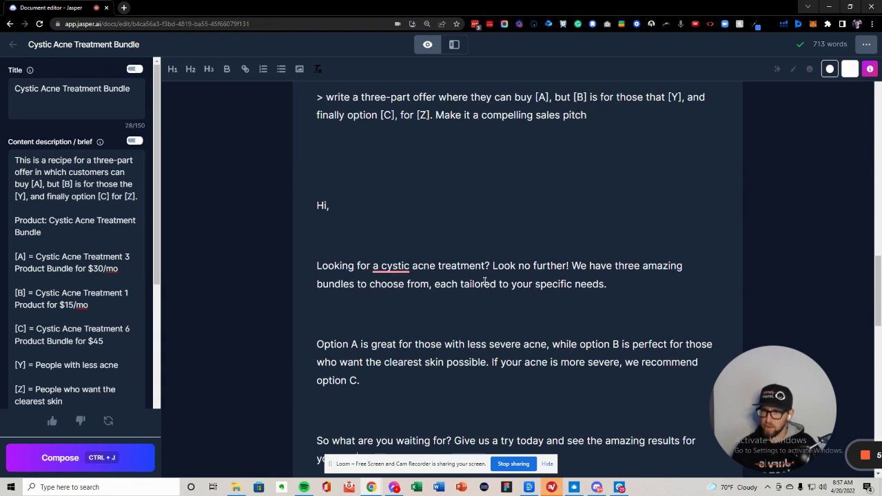
Step: Generate a fourth pitch offering Option A at $30/month, Option B at $15/month and Option C at $45/month
triple_click(595, 118)
key("ctrl+j")
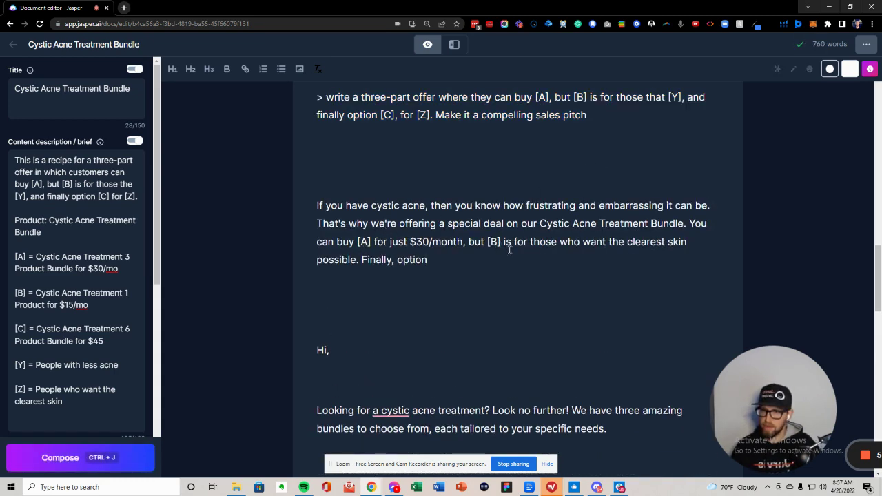
key("ctrl+j")
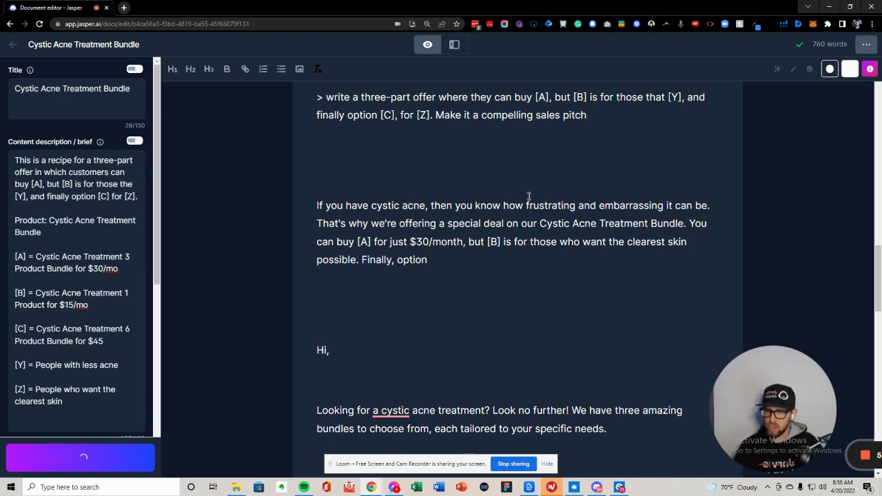
key("Return")
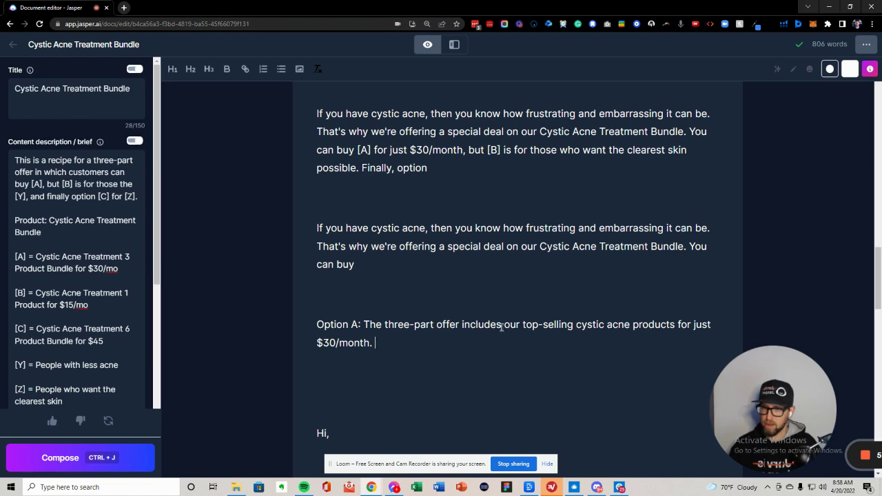
key("ctrl+j")
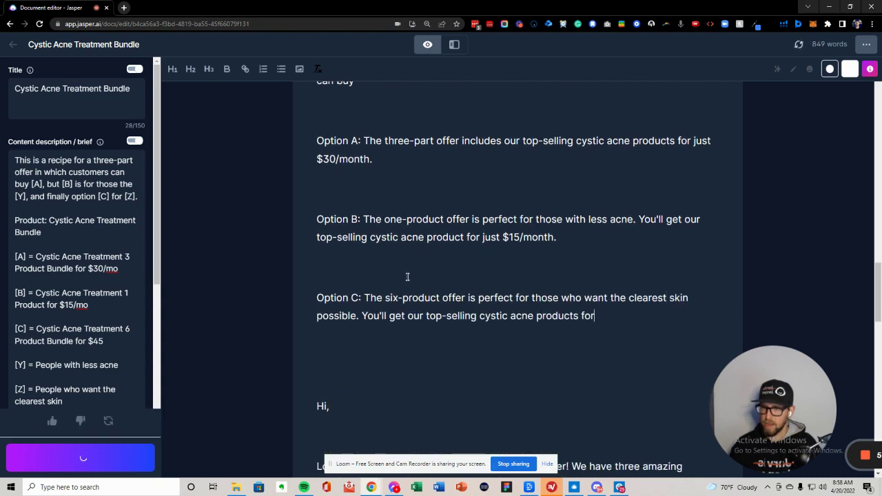
key("ctrl+j")
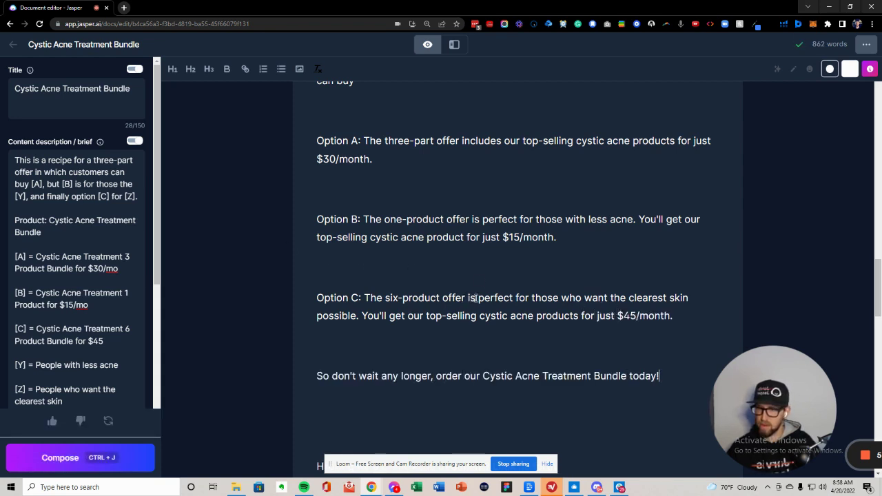
left_click(445, 339)
Step: Remove the blank lines before Options A, B, C and the closing sentence
key("BackSpace")
left_click(411, 266)
key("BackSpace")
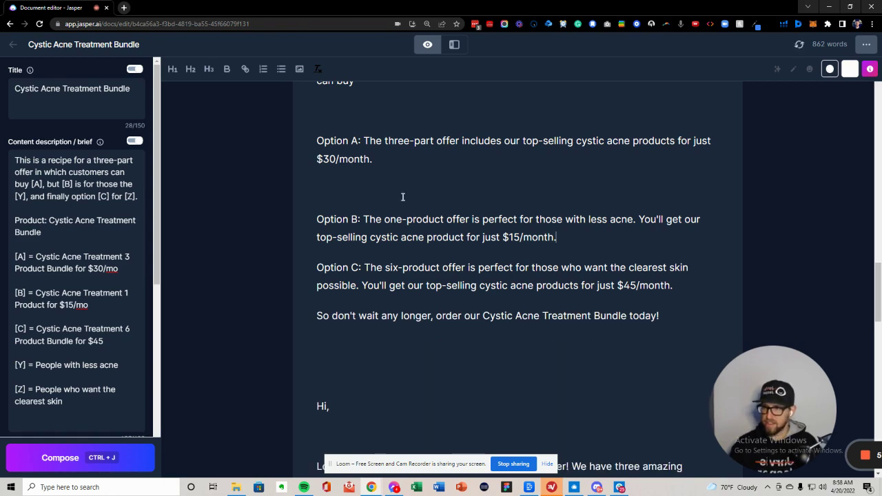
left_click(400, 192)
key("BackSpace")
scroll(386, 197, "up", 1)
left_click(376, 200)
key("BackSpace")
Step: Delete the unfinished pitch paragraph ending 'Finally, option'
scroll(365, 221, "up", 2)
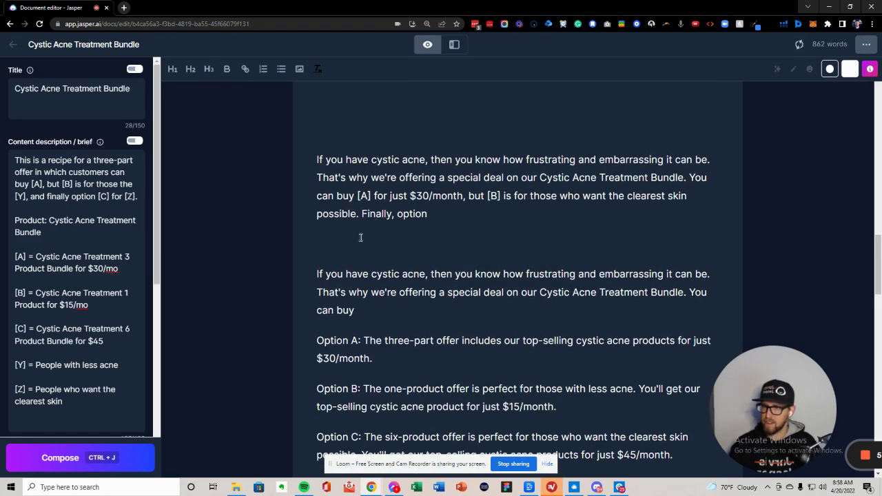
scroll(384, 275, "up", 1)
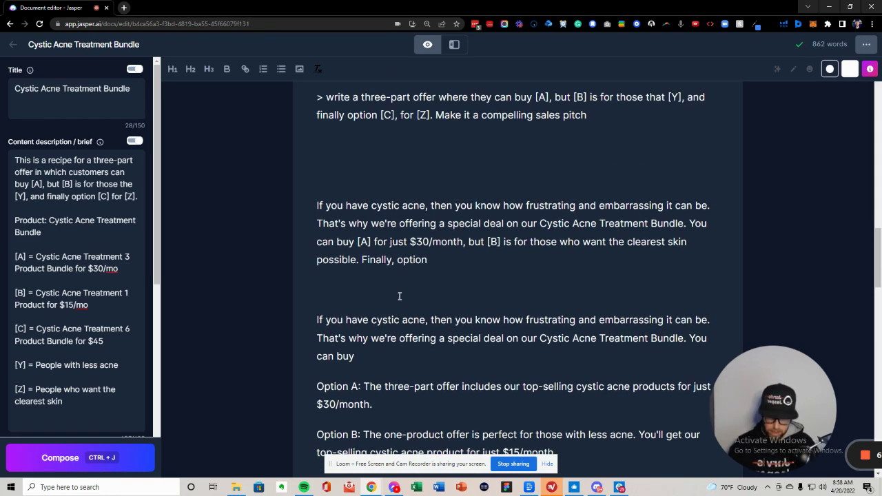
scroll(407, 293, "up", 1)
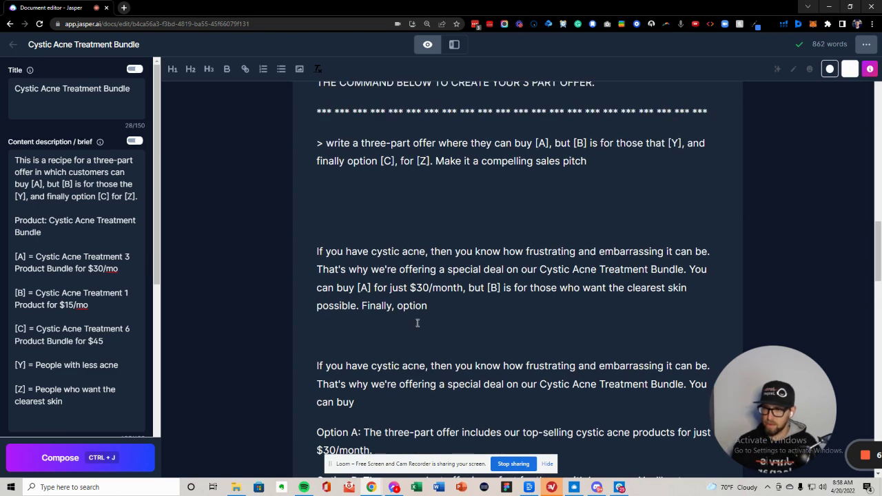
left_click_drag(434, 309, 287, 253)
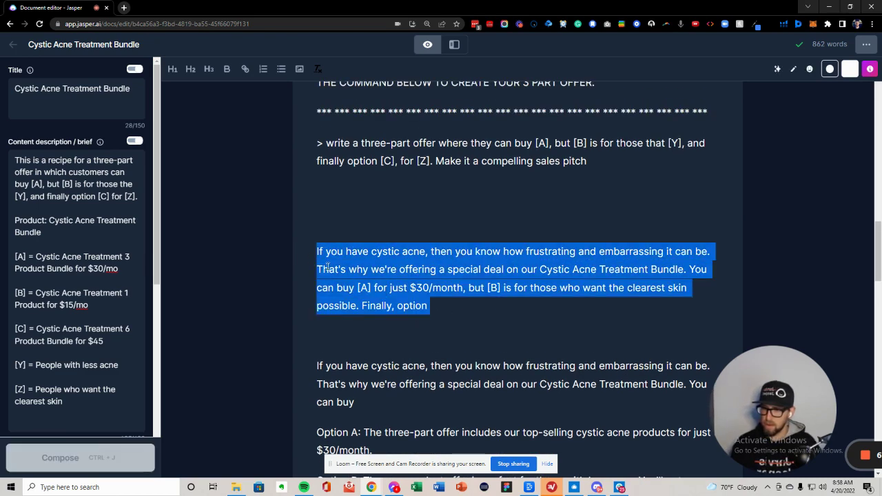
scroll(348, 248, "down", 1)
key("BackSpace")
Step: Add a 'WINNER:' label above the Option A/B/C pitch and select the winning pitch
left_click(334, 231)
type("WINNER:")
scroll(356, 167, "down", 3)
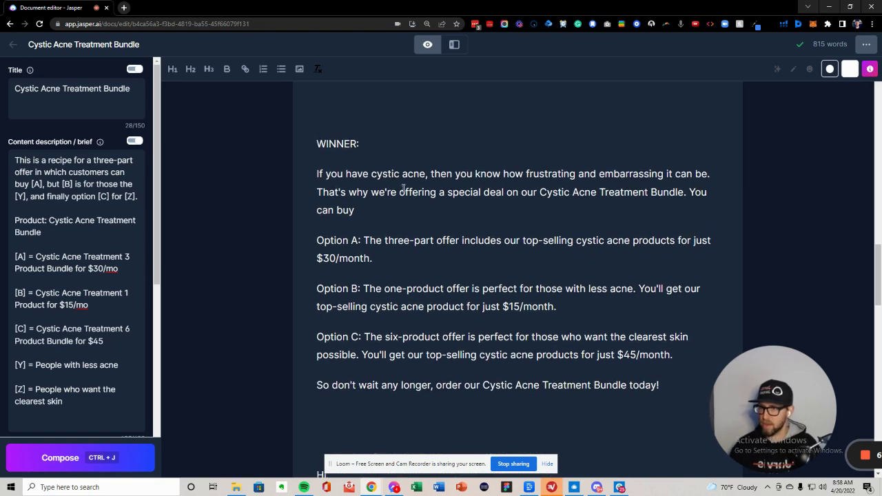
mouse_move(316, 143)
left_mouse_down()
mouse_move(591, 384)
mouse_move(679, 388)
left_mouse_up()
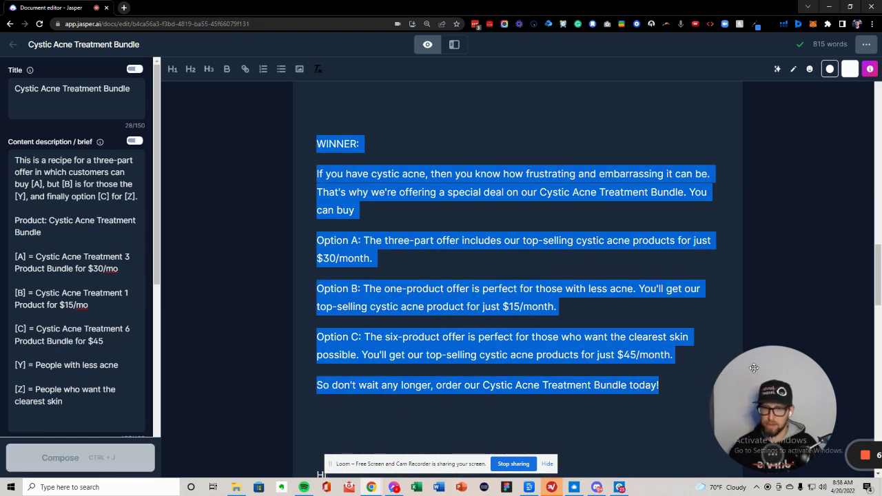
mouse_move(730, 357)
left_mouse_down()
mouse_move(71, 356)
mouse_move(41, 325)
left_mouse_up()
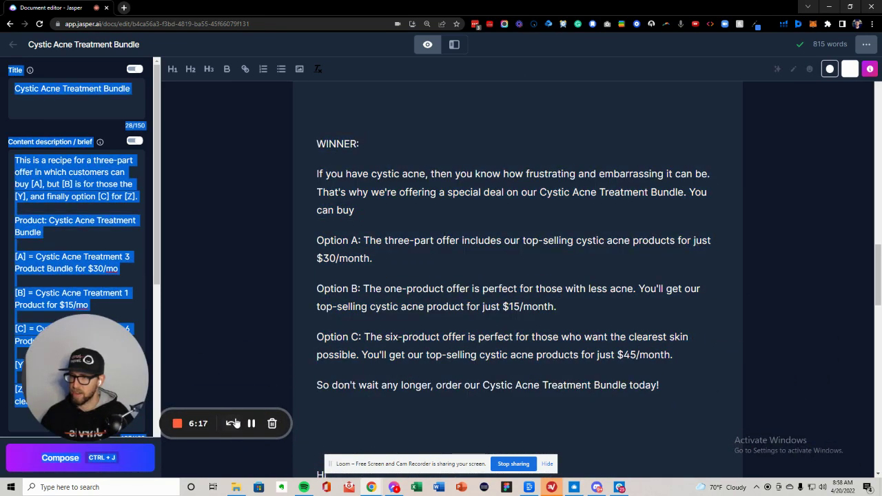